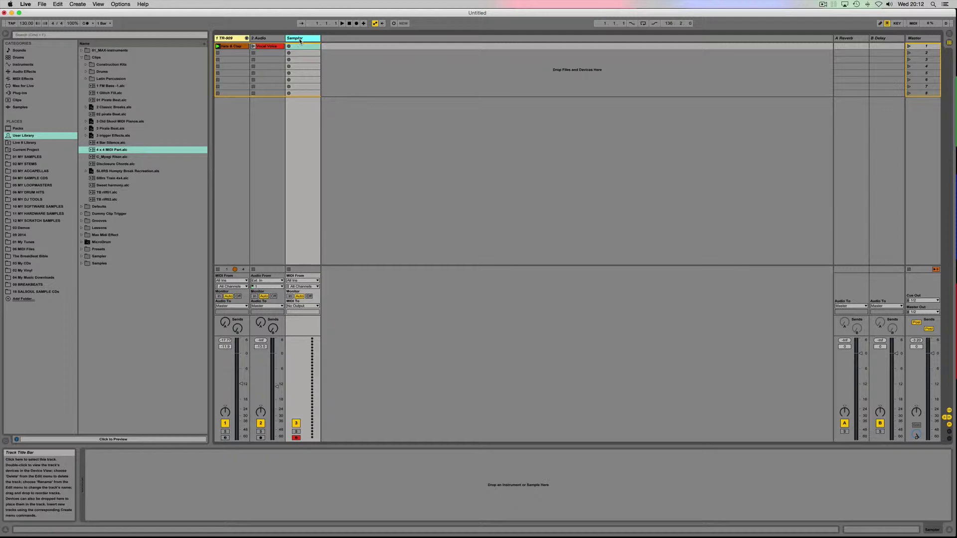
Play and stop the Vocal Voice clip, then list Instruments for the Sampler track
click(253, 46)
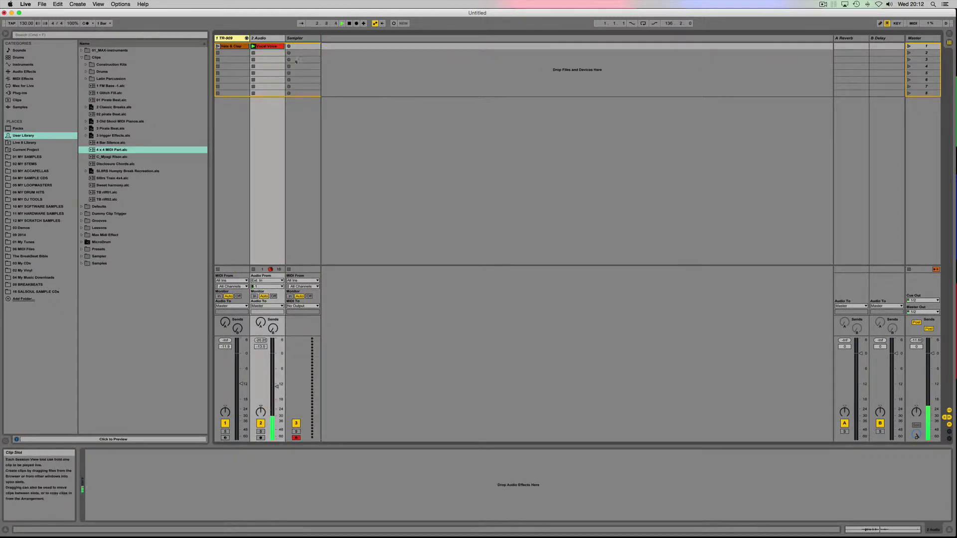
click(350, 23)
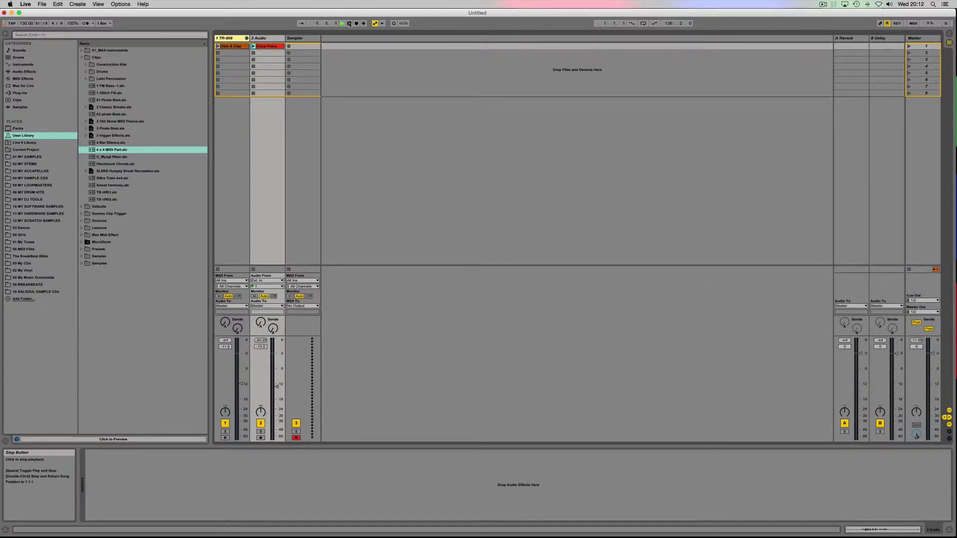
click(299, 38)
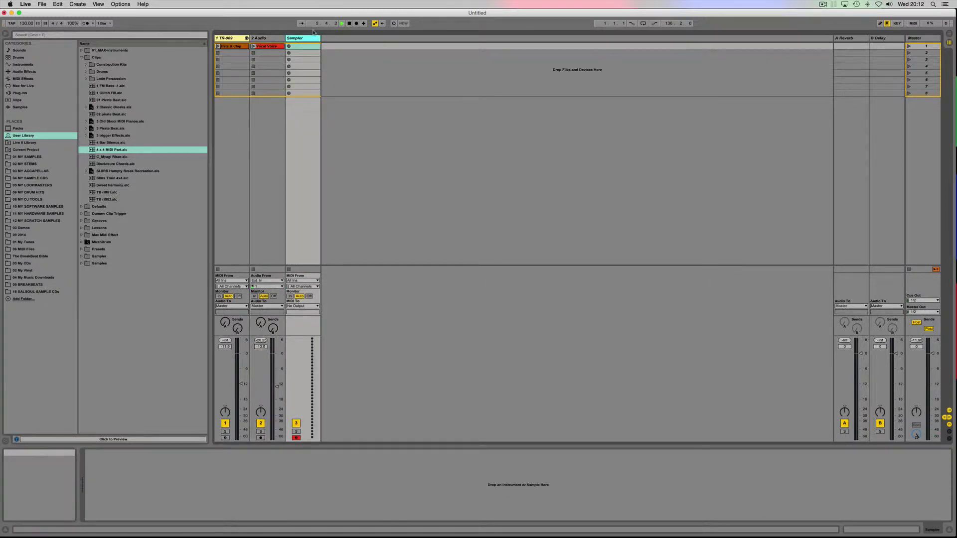
click(22, 65)
Load a Sampler on the Sampler track and drop the 0001 3-Audio voice sample into it
double_click(88, 110)
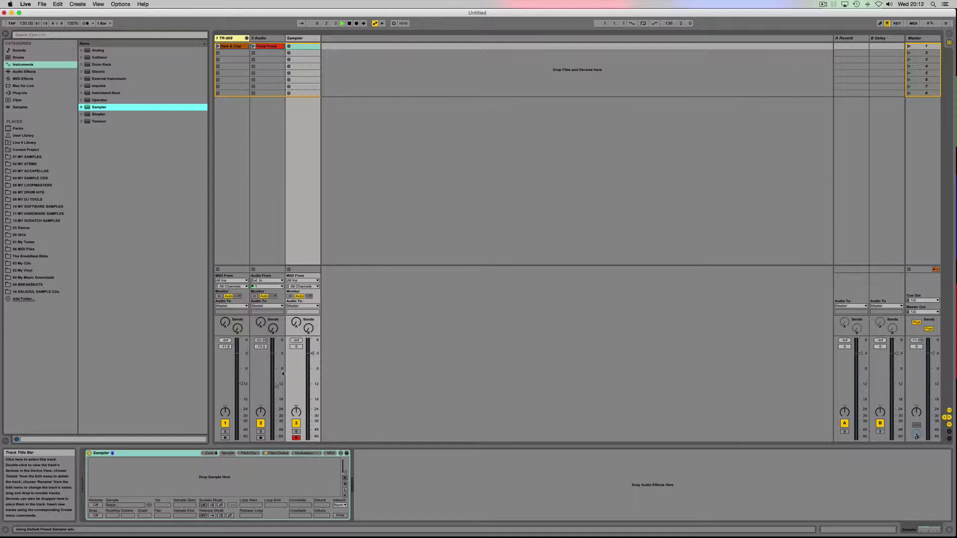
click(267, 48)
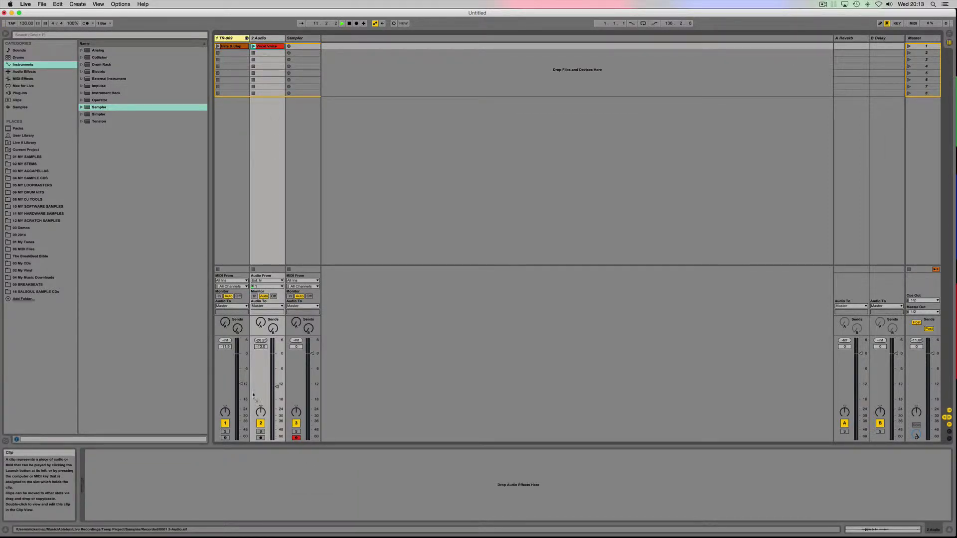
click(299, 46)
drag(193, 537, 192, 477)
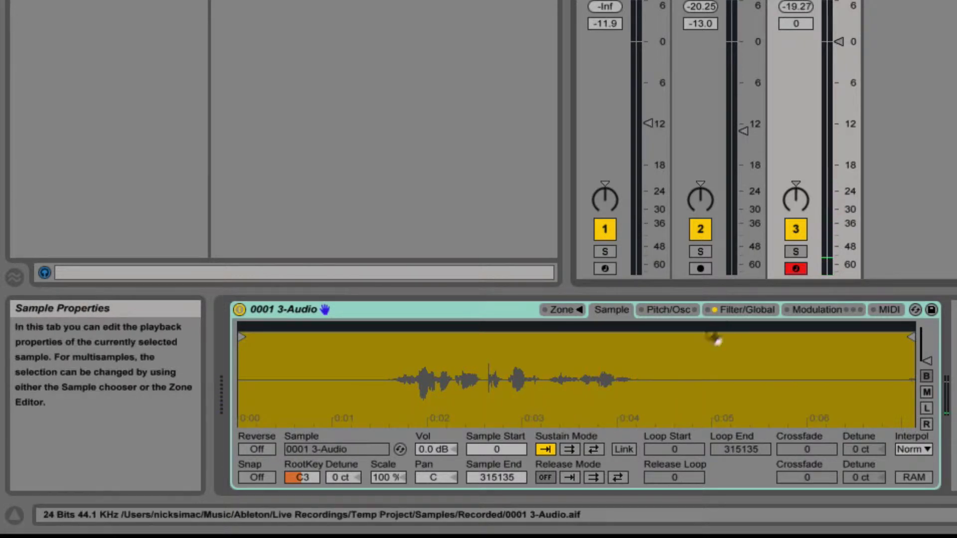
Link the sustain loop, set Loop Forward, and loop from 169907 to about 171361
click(623, 449)
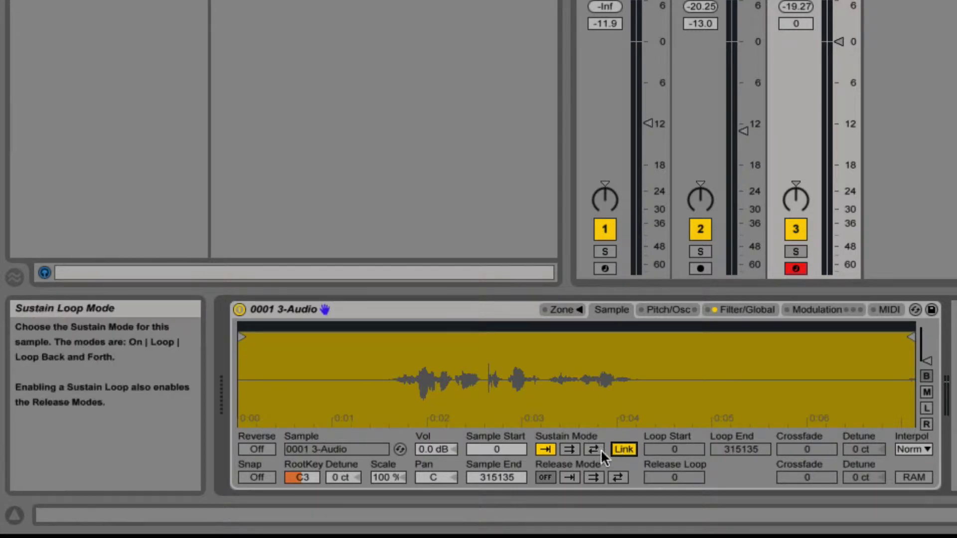
drag(734, 450, 648, 405)
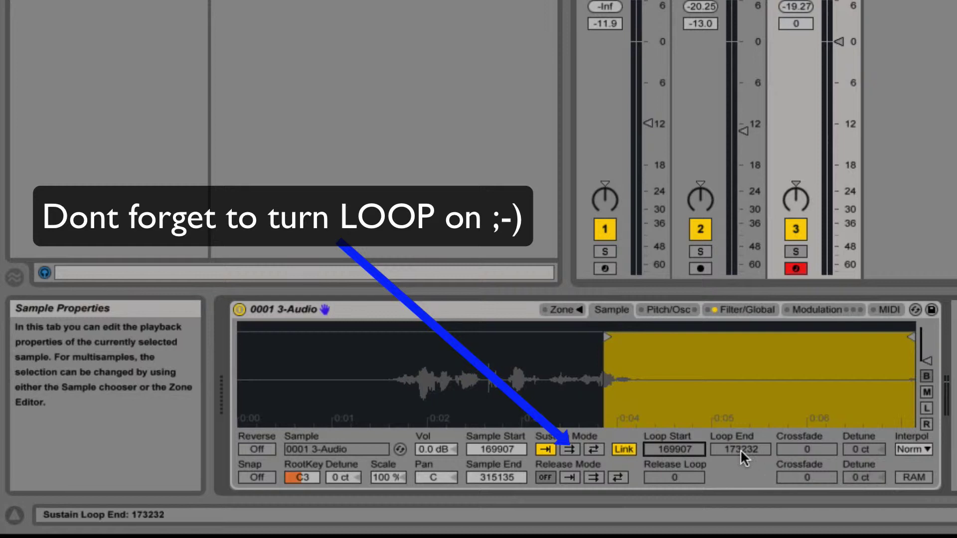
drag(740, 449, 740, 464)
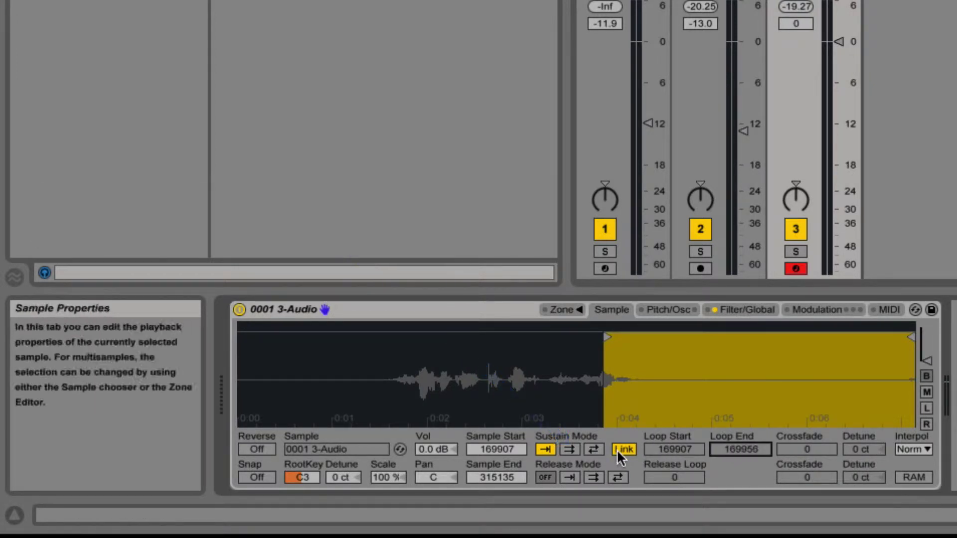
click(571, 451)
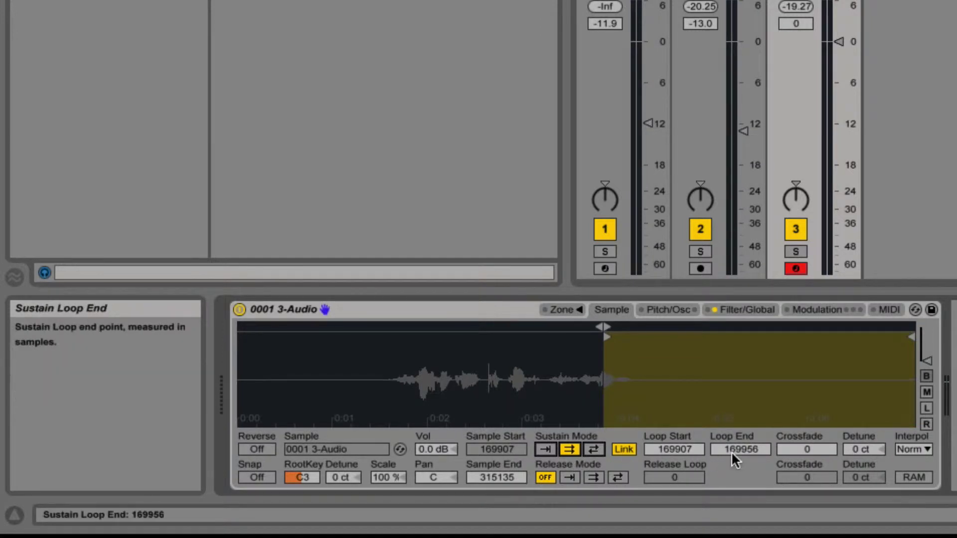
mouse_move(732, 451)
mouse_down()
mouse_move(731, 439)
mouse_move(734, 453)
mouse_up()
Zoom into the loop, turn zero-crossing Snap on, and set a 272-sample crossfade
drag(629, 384, 407, 410)
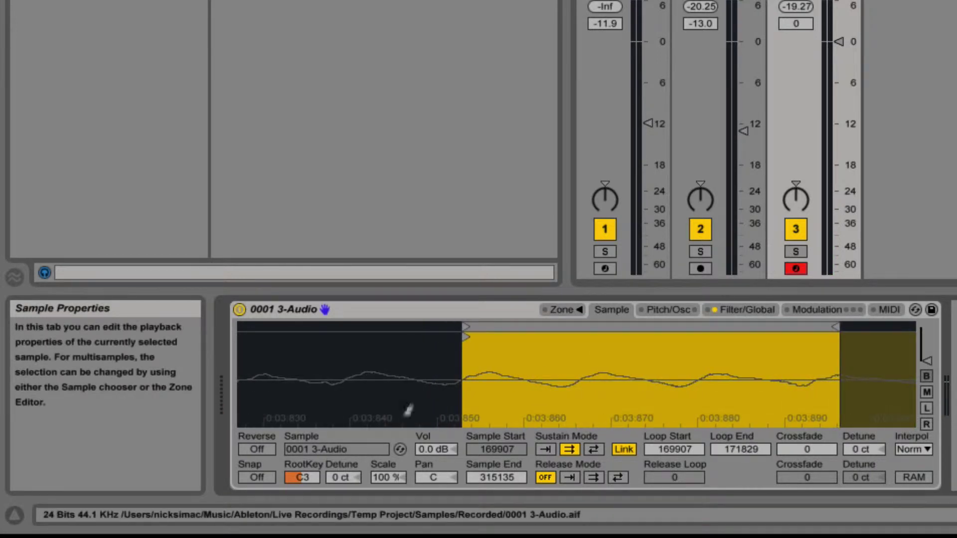
click(255, 477)
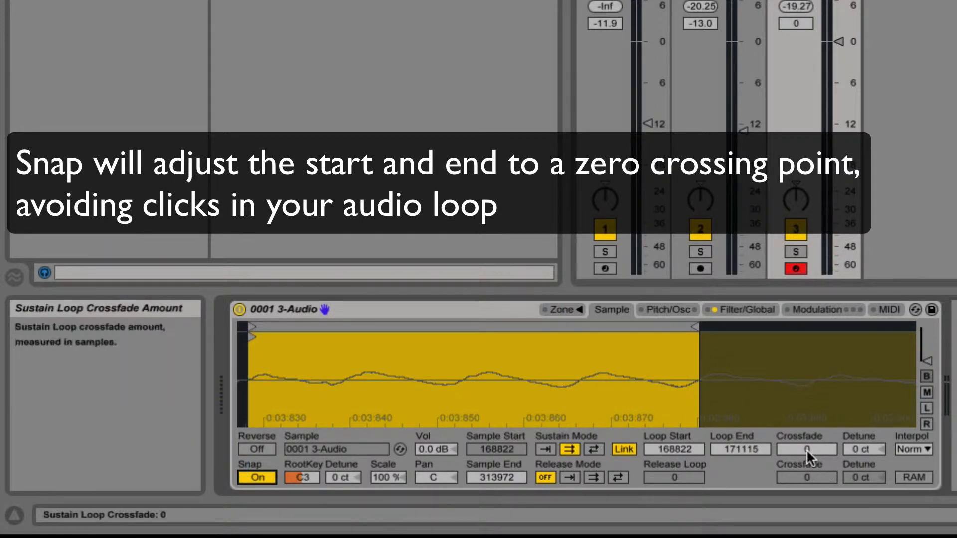
mouse_move(807, 450)
mouse_down()
mouse_move(806, 404)
mouse_move(806, 433)
mouse_up()
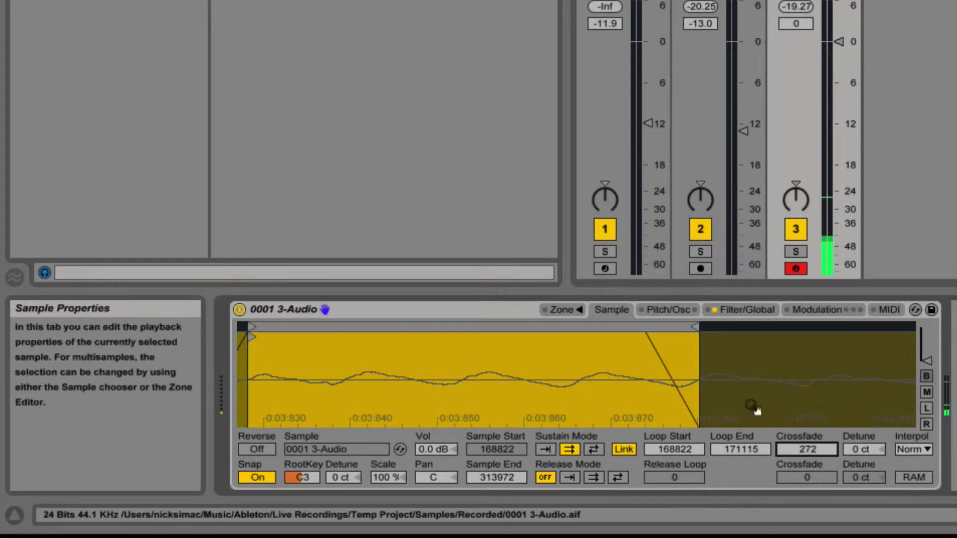
Enable the pitch envelope with 100% initial level and a 61.9 ms decay
click(678, 311)
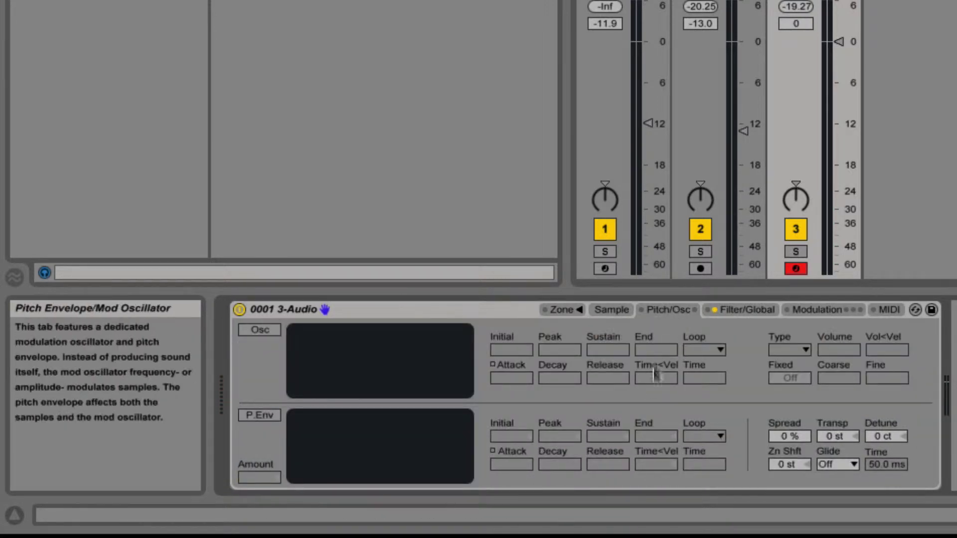
click(248, 417)
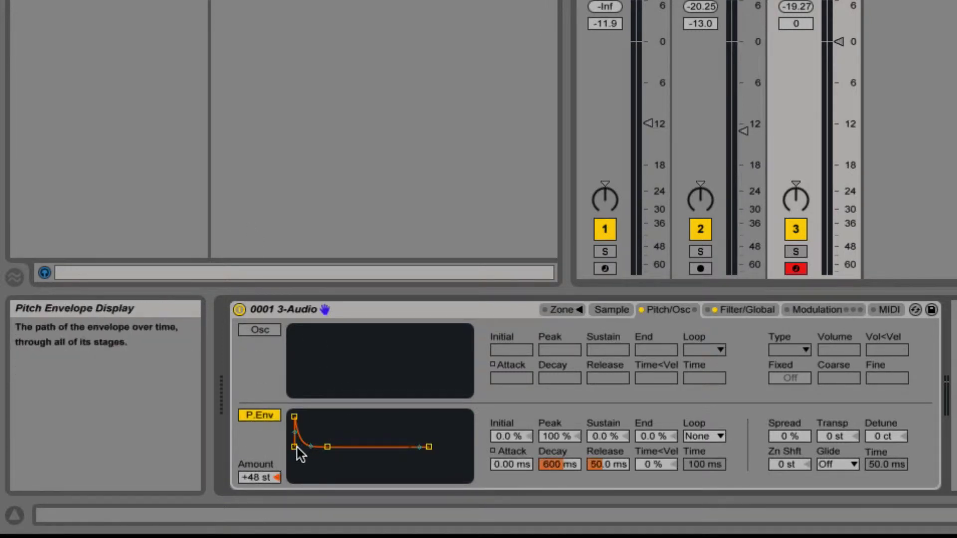
drag(514, 435, 514, 389)
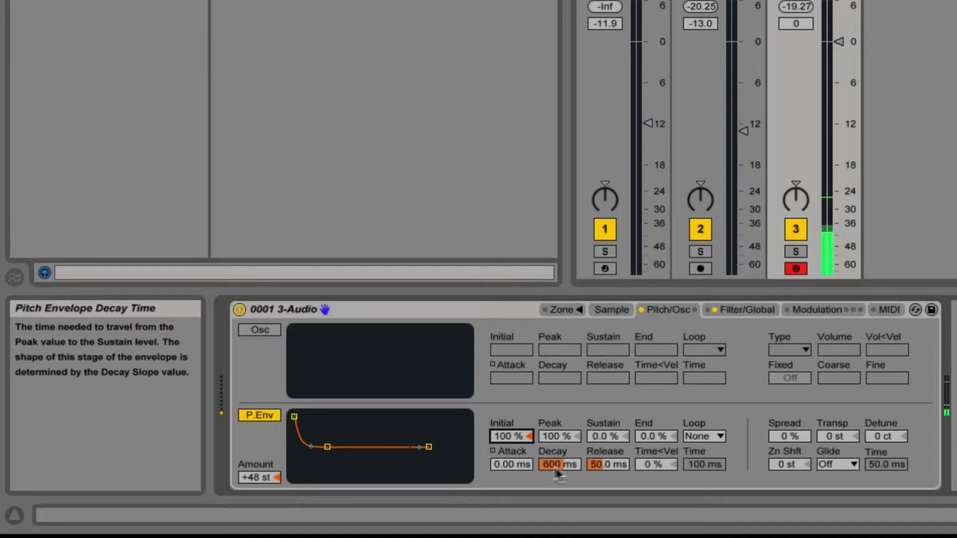
drag(545, 460, 545, 500)
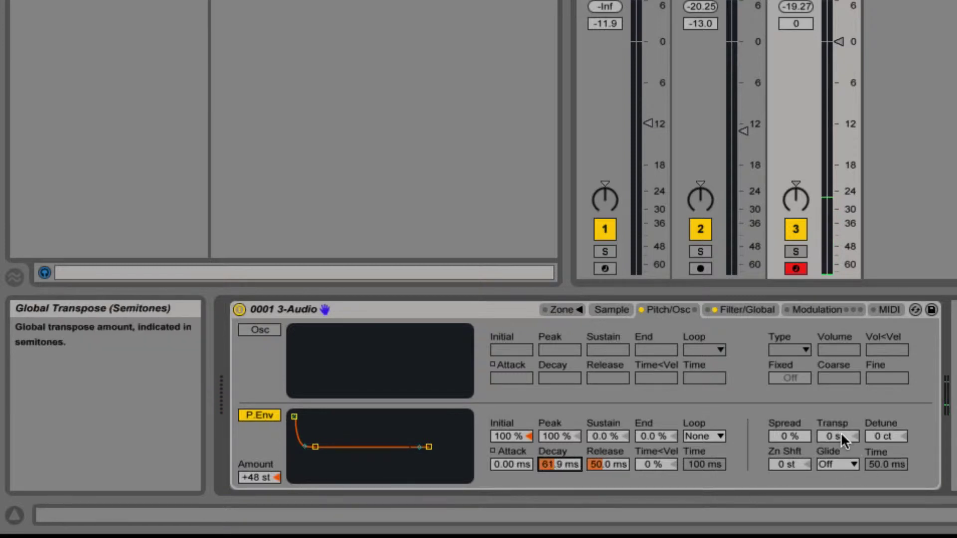
Transpose the sample down to -12 semitones
drag(841, 432, 840, 442)
drag(840, 434, 839, 451)
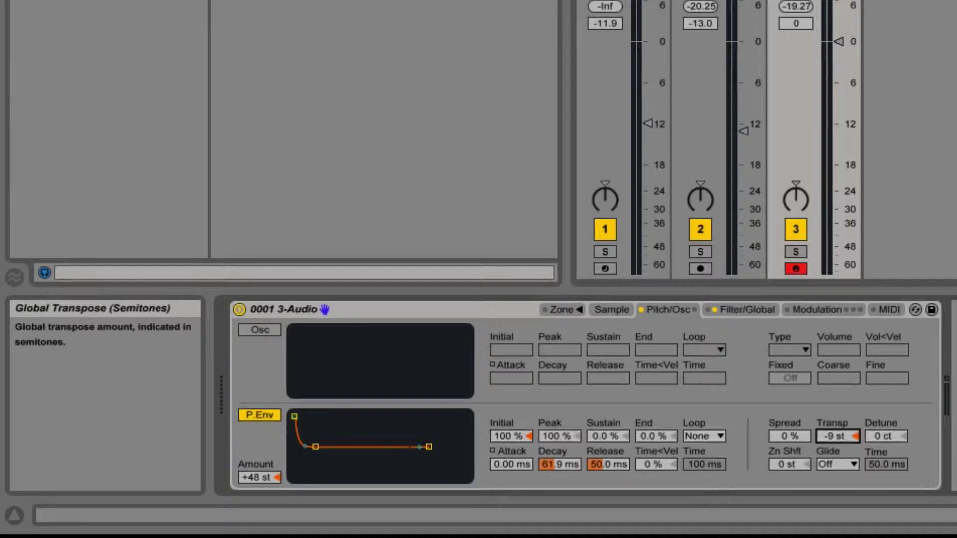
key(Up)
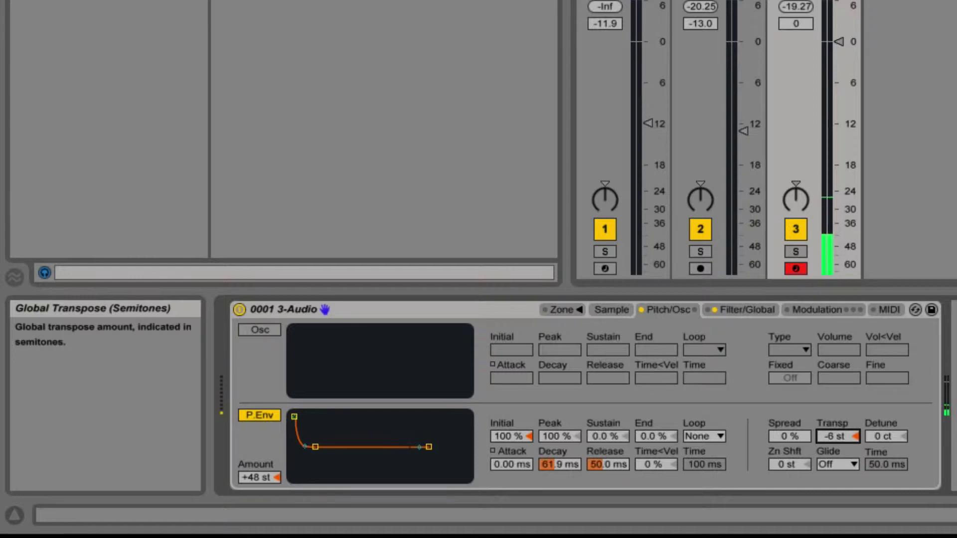
key(Down)
key(Down)
drag(837, 434, 837, 443)
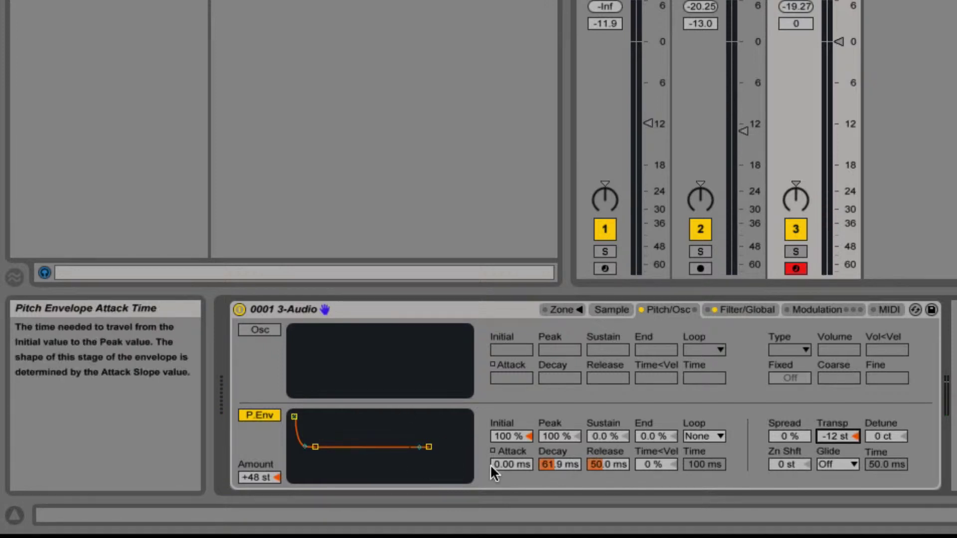
Set the volume envelope to -inf dB sustain, 749 ms decay and 410 ms release
click(763, 309)
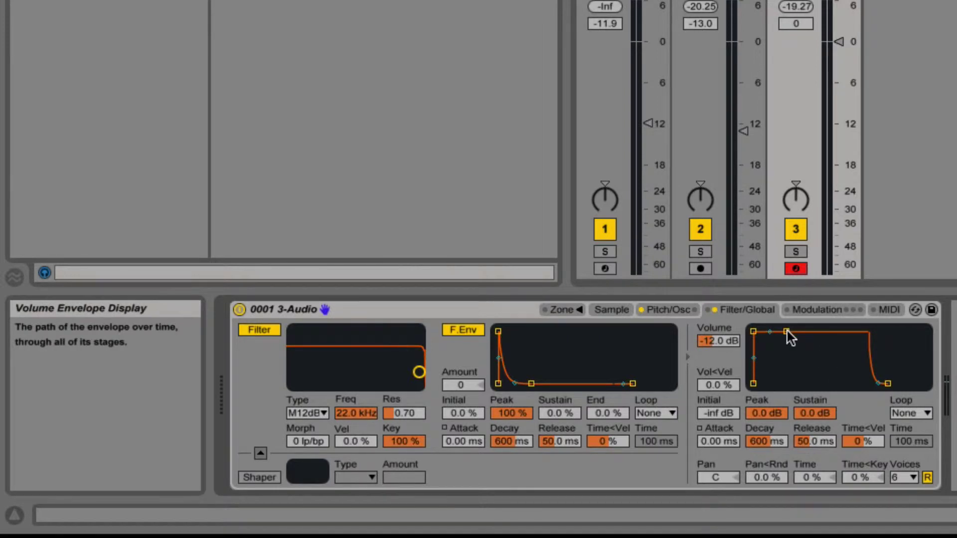
drag(786, 332, 786, 383)
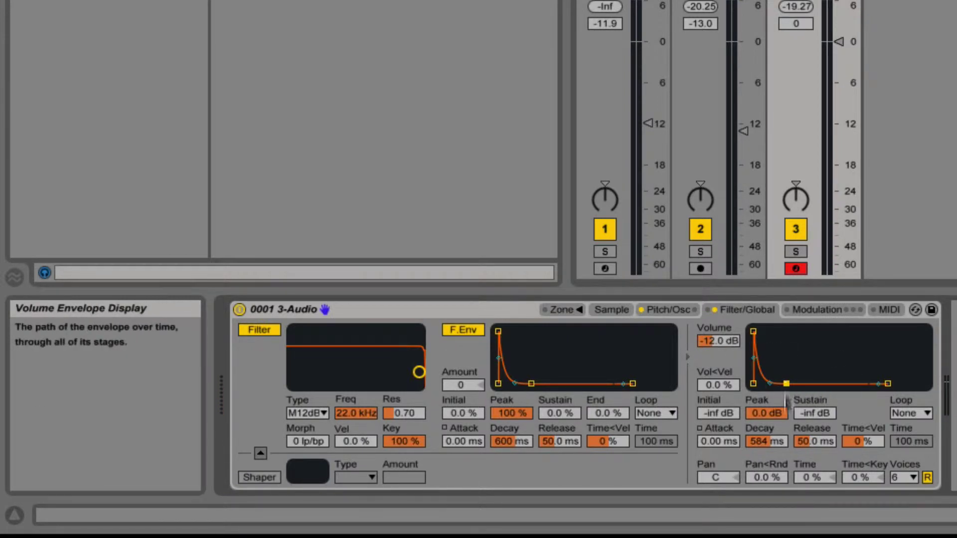
mouse_move(770, 442)
mouse_down()
mouse_move(770, 479)
mouse_move(770, 441)
mouse_move(770, 452)
mouse_up()
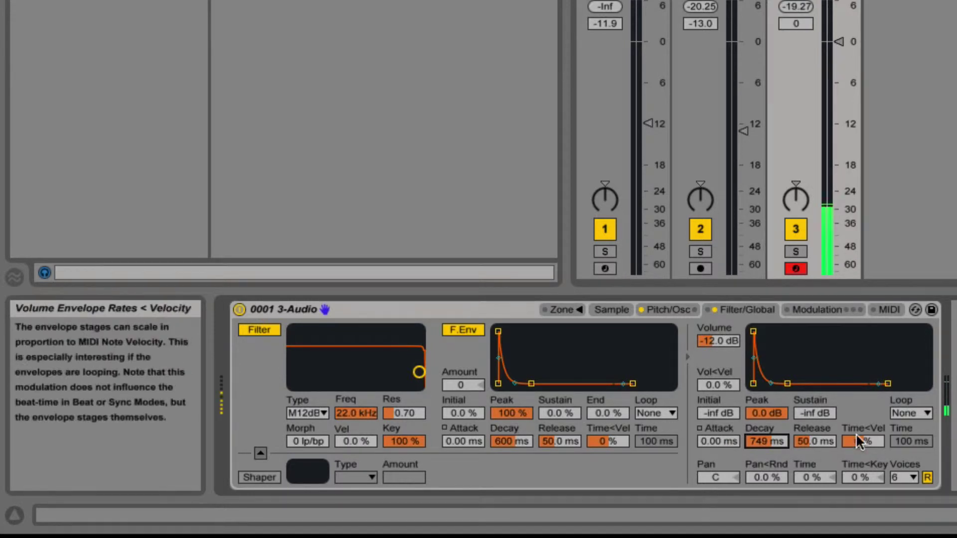
drag(816, 441, 815, 421)
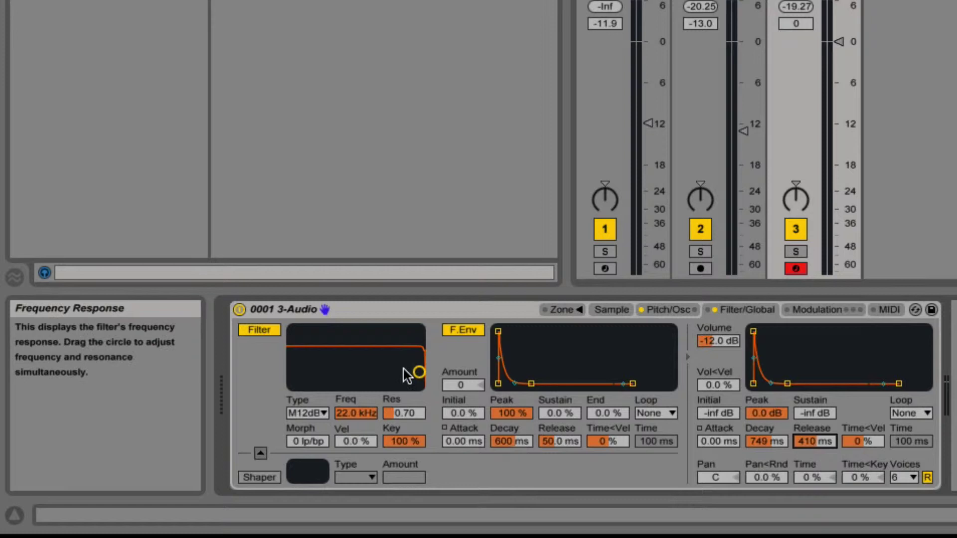
Use an LP24 filter at 433 Hz with F.Env Amount 72, 52% peak and 1.31 ms attack
click(307, 412)
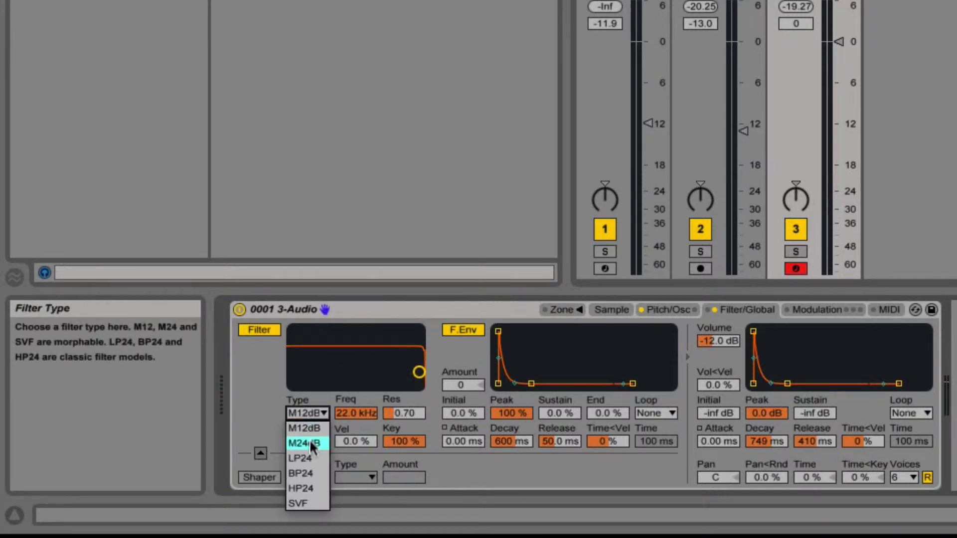
click(309, 455)
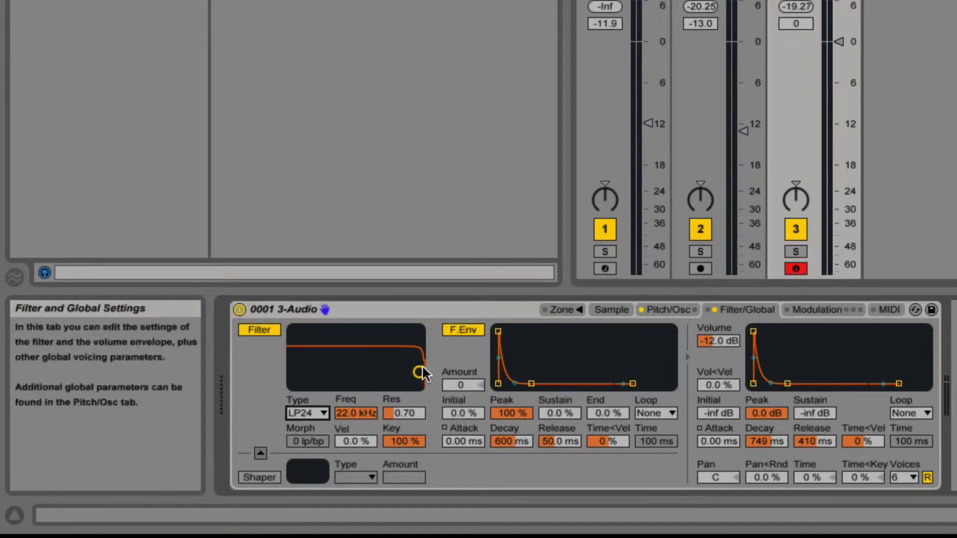
drag(419, 372, 368, 336)
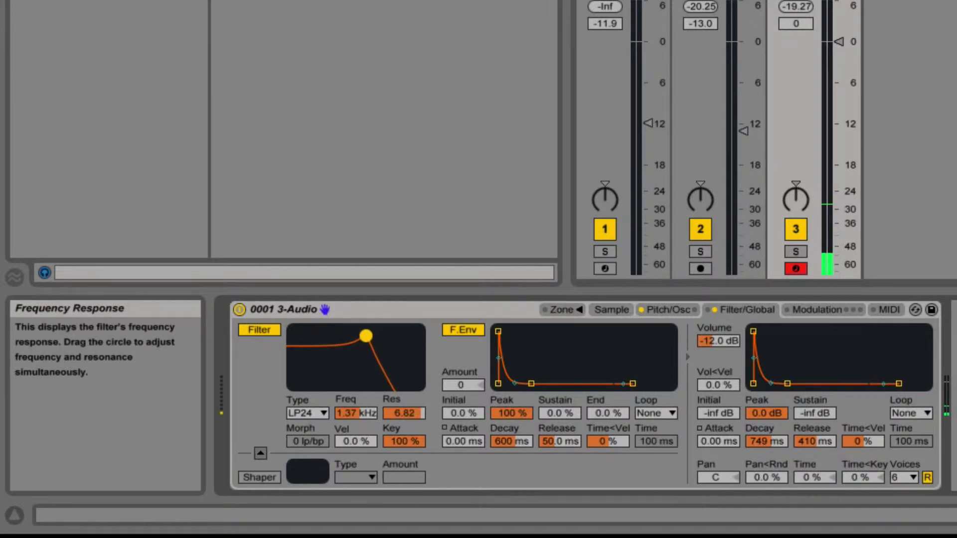
drag(366, 336, 344, 334)
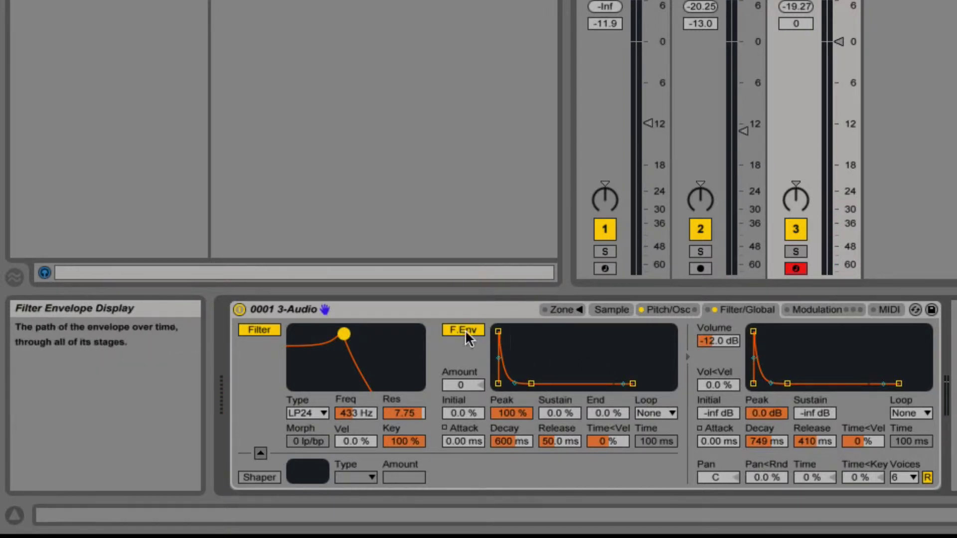
drag(468, 386, 468, 369)
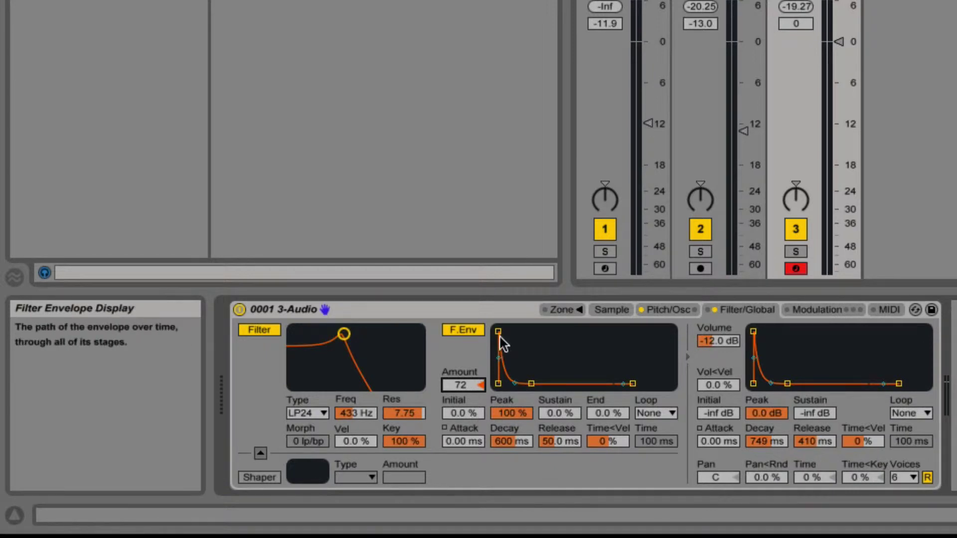
drag(499, 333, 510, 356)
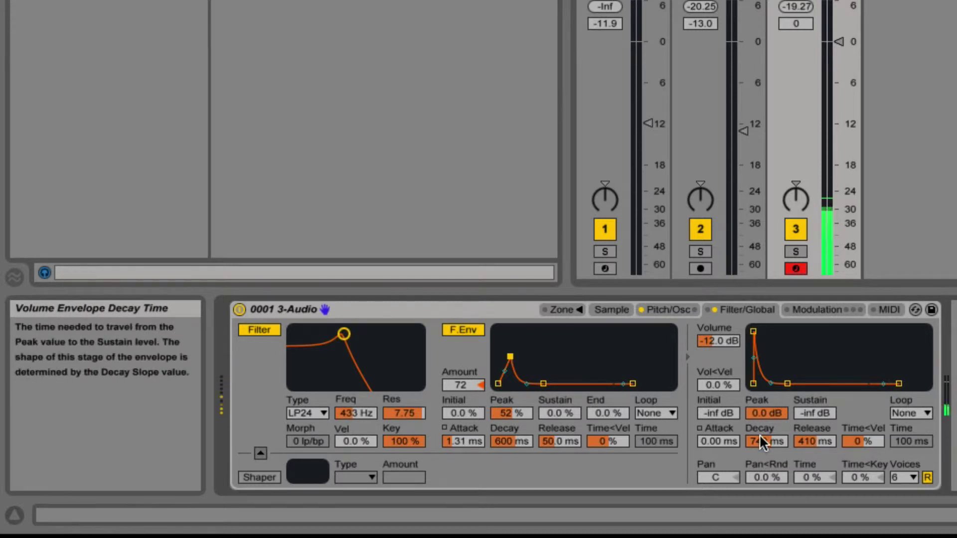
Shorten the volume decay slightly, restore 100% filter envelope peak, and lengthen the filter decay
drag(759, 439, 758, 461)
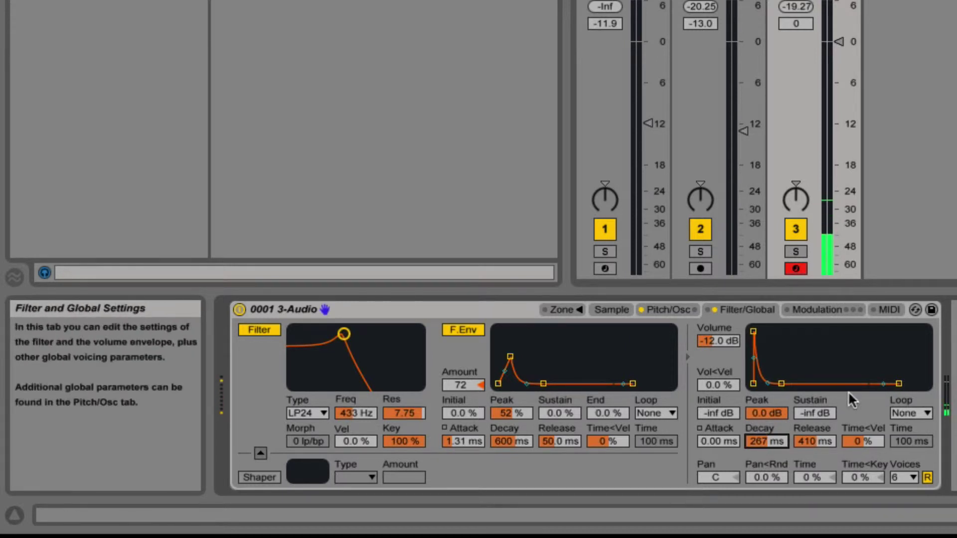
drag(510, 357, 498, 331)
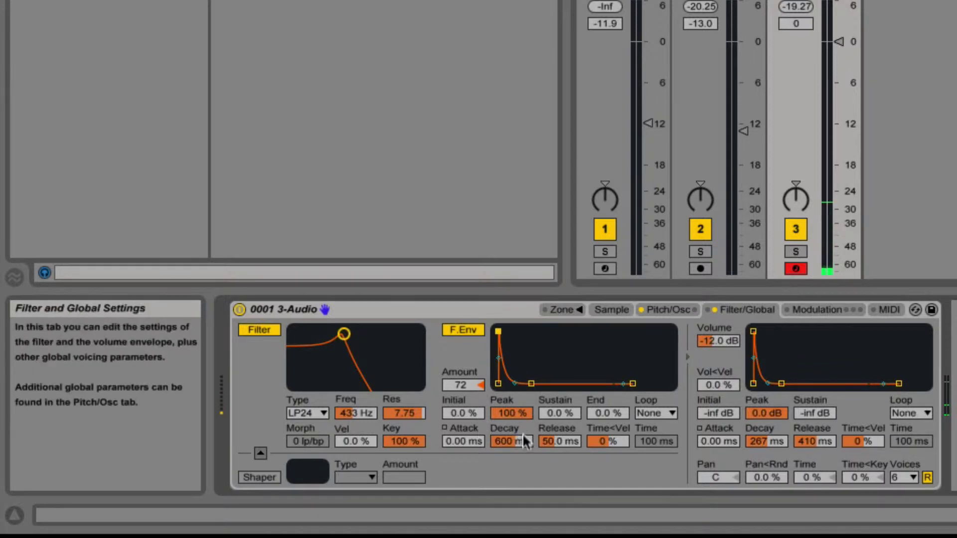
drag(508, 437, 522, 374)
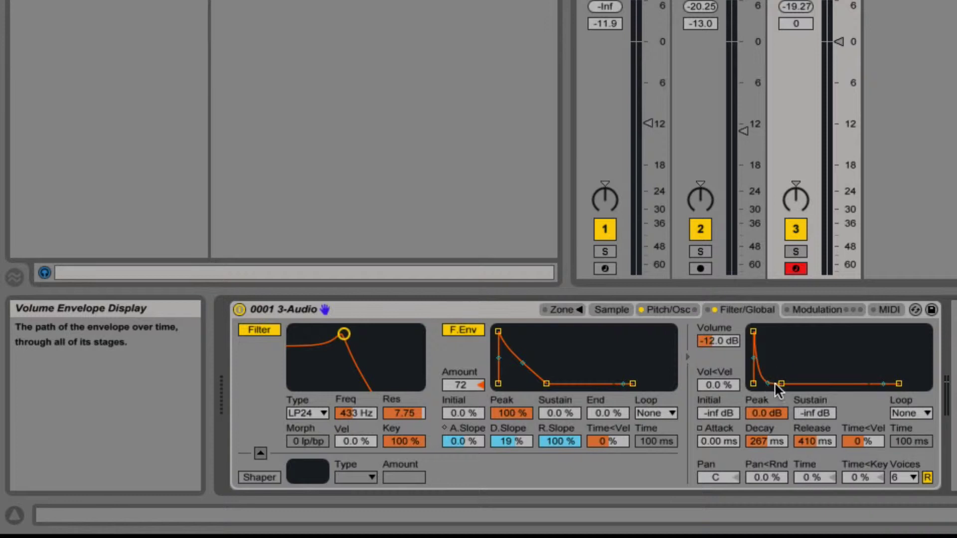
Curve and cut the volume decay to 103 ms, then lower transpose to -20 semitones
drag(768, 382, 768, 359)
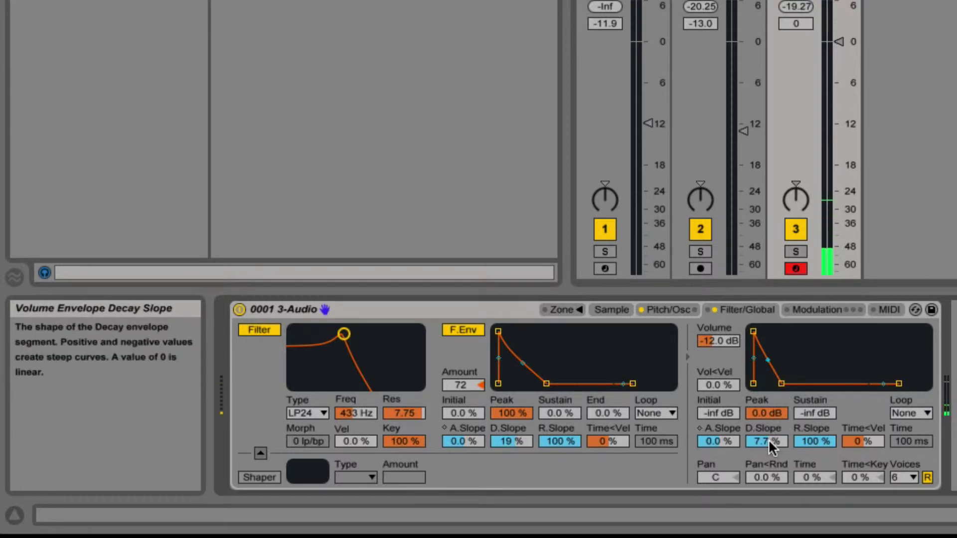
click(781, 384)
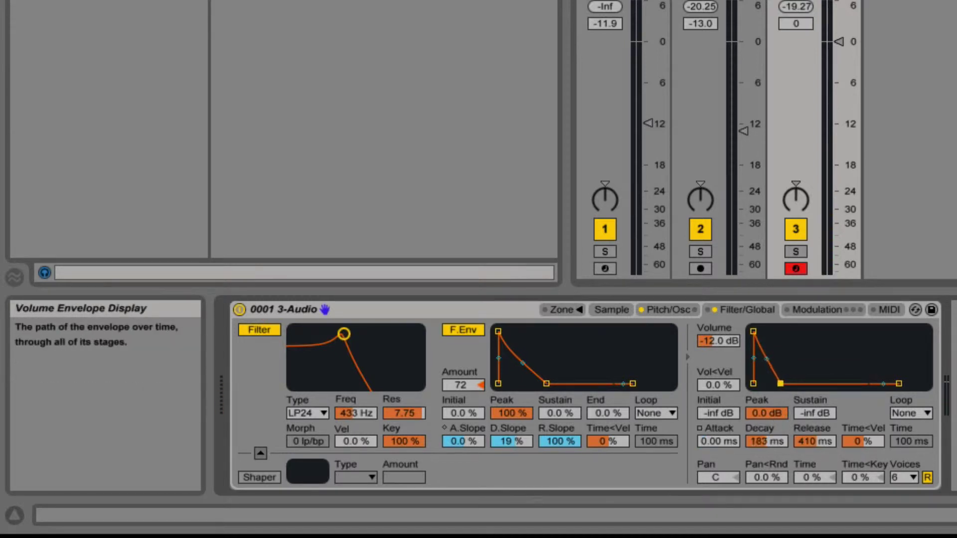
drag(781, 383, 777, 383)
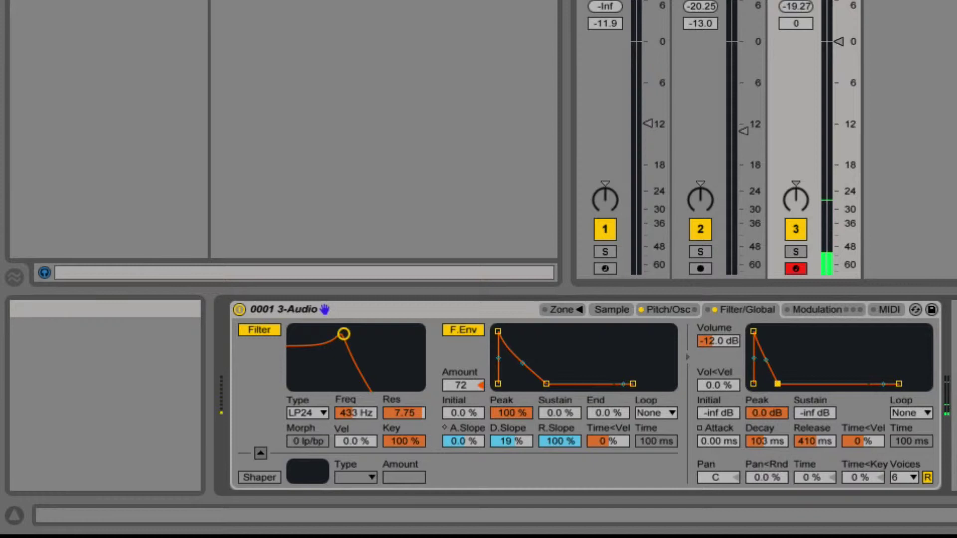
click(668, 309)
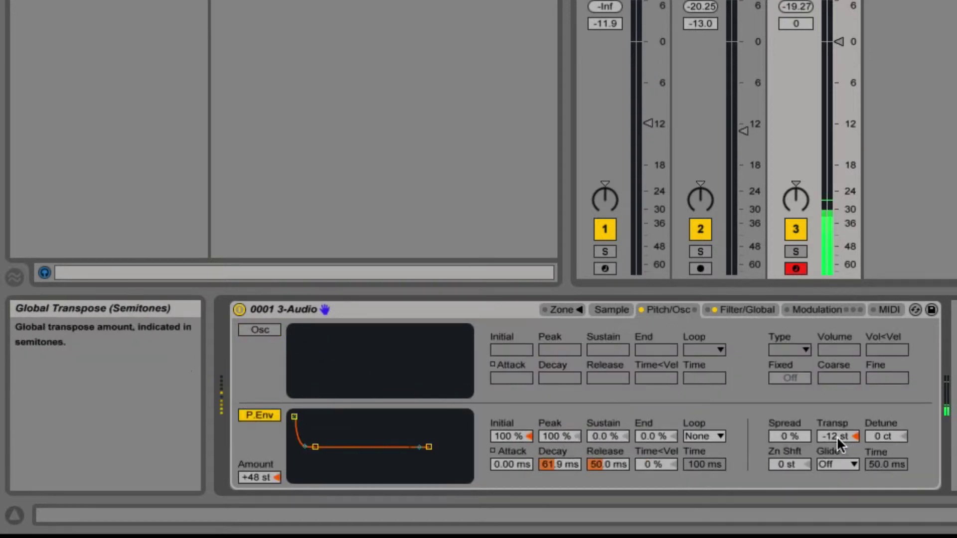
drag(836, 436, 835, 446)
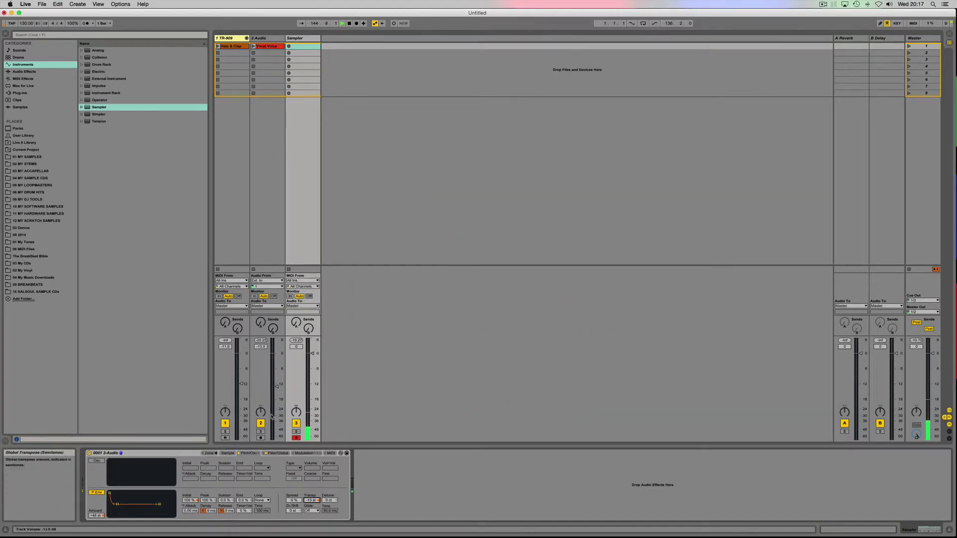
Add an expanded EQ Eight after the Sampler and boost band 2 by about 5.7 dB
click(24, 72)
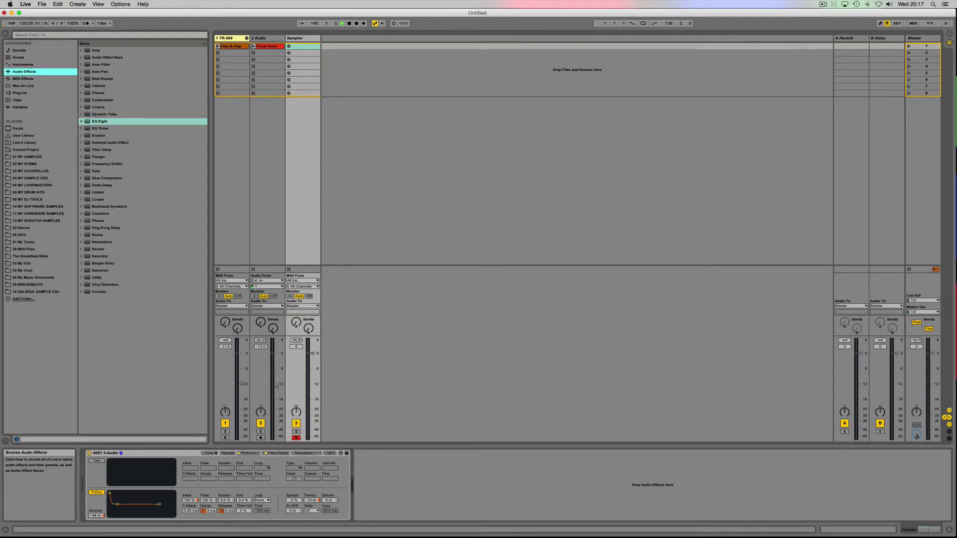
double_click(102, 122)
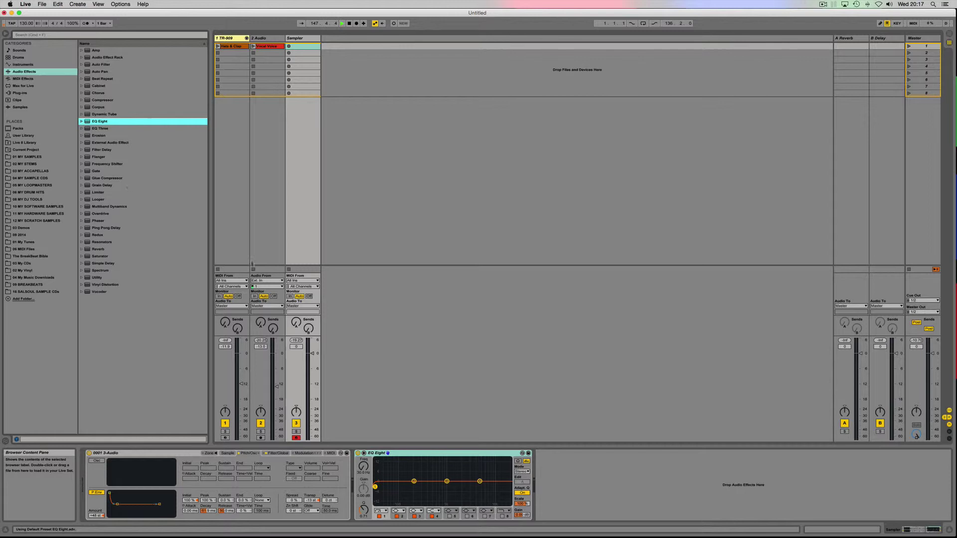
click(364, 453)
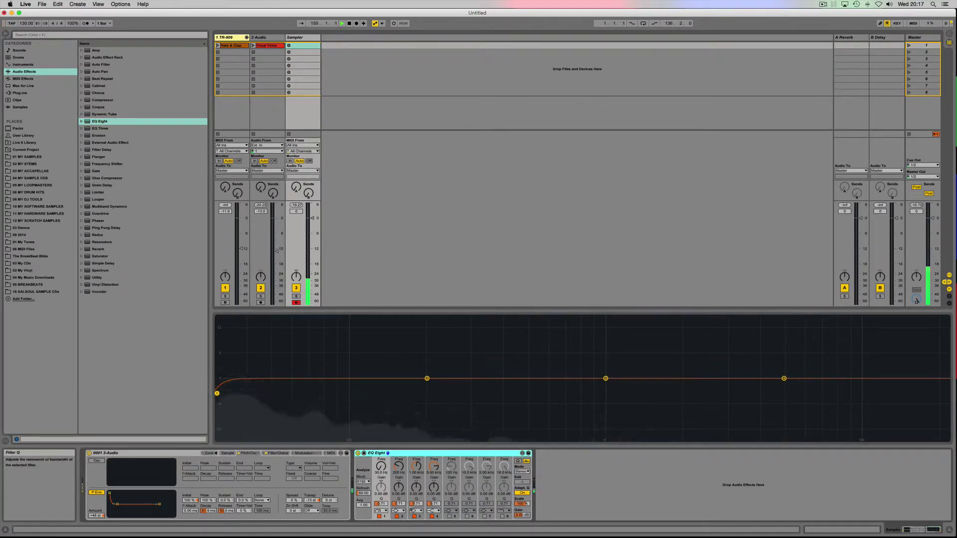
mouse_move(399, 487)
mouse_down()
mouse_move(399, 466)
mouse_move(399, 487)
mouse_move(399, 479)
mouse_up()
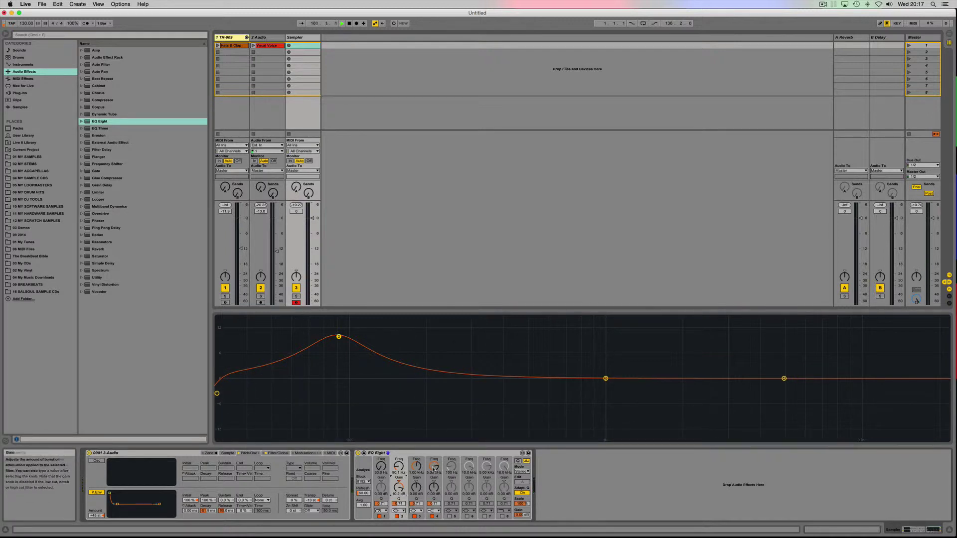
Make EQ band 4 a deep, narrow dip of about -5.71 dB near 3.68 kHz
drag(434, 468, 433, 474)
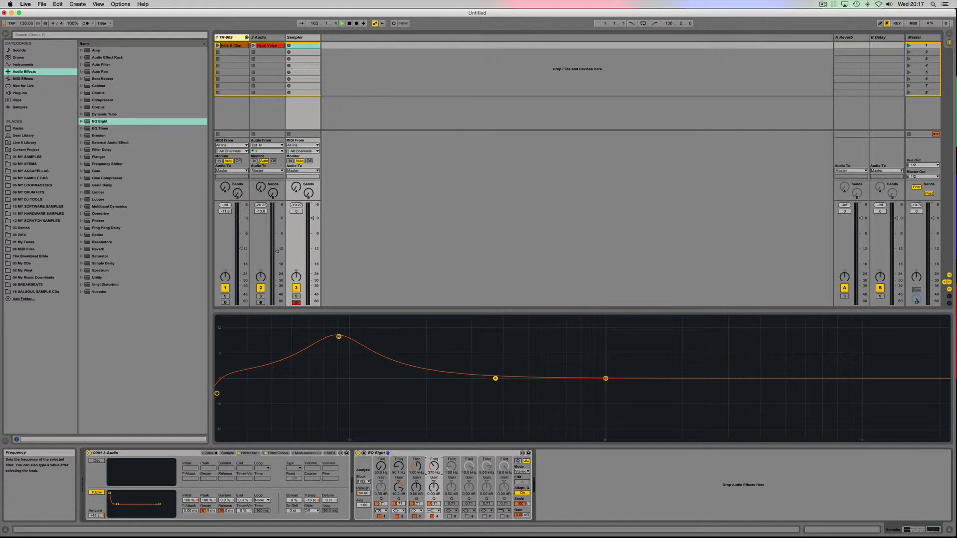
mouse_move(434, 487)
mouse_down()
mouse_move(433, 506)
mouse_move(434, 496)
mouse_up()
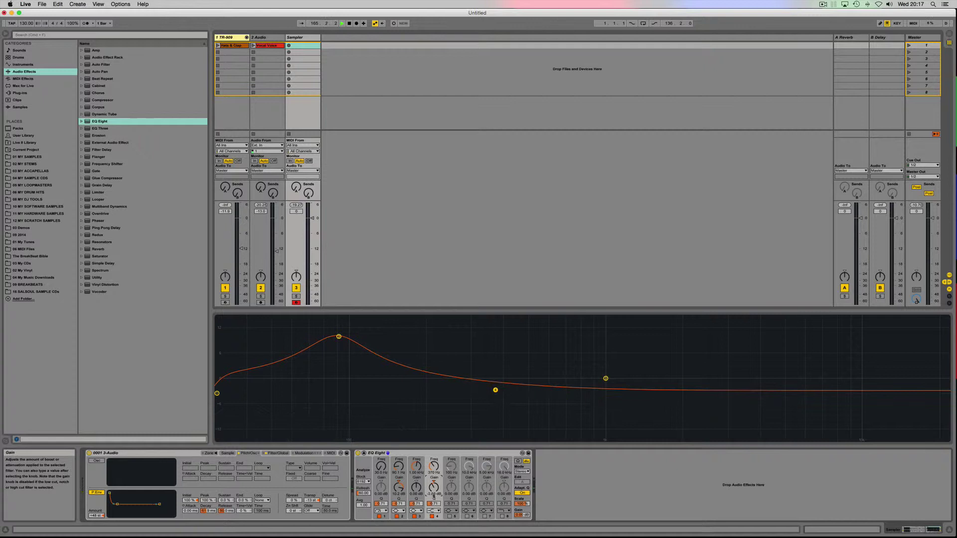
click(434, 511)
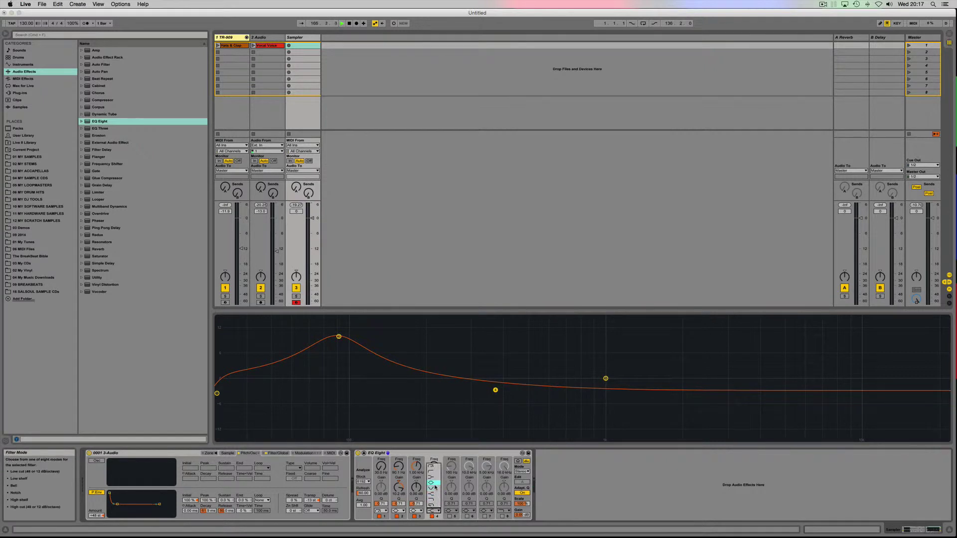
click(435, 484)
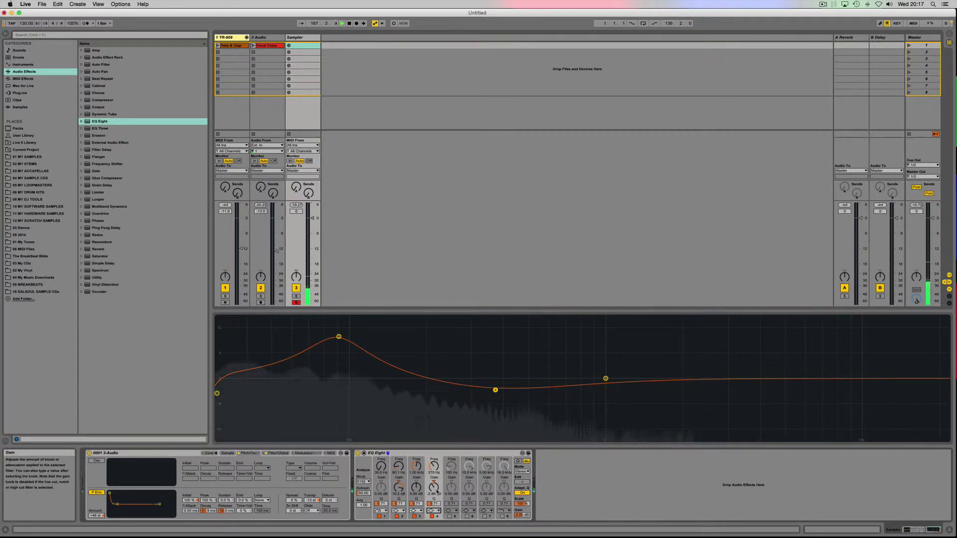
drag(434, 487, 433, 500)
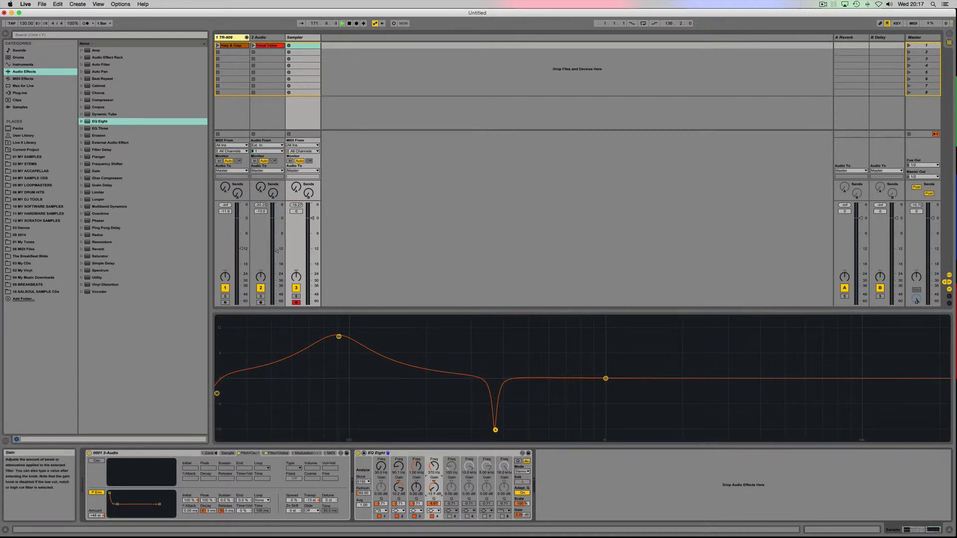
drag(433, 503, 434, 509)
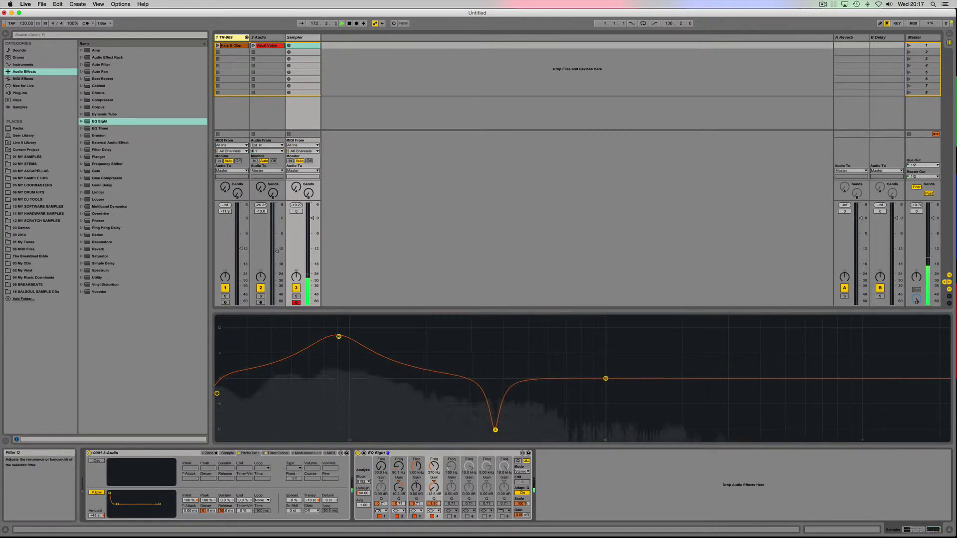
click(304, 37)
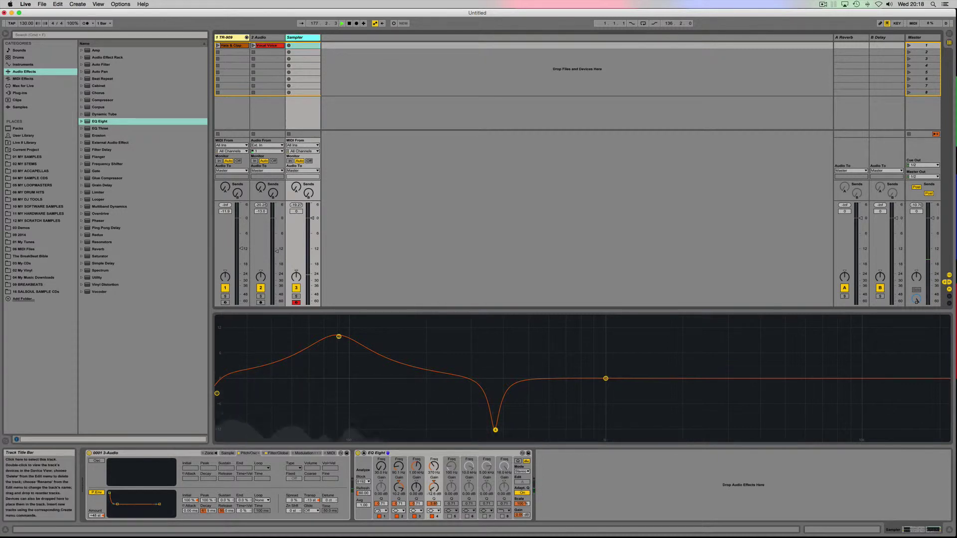
Add a Compressor with threshold near -23 dB and raise the Sampler transpose to -10 semitones
double_click(102, 100)
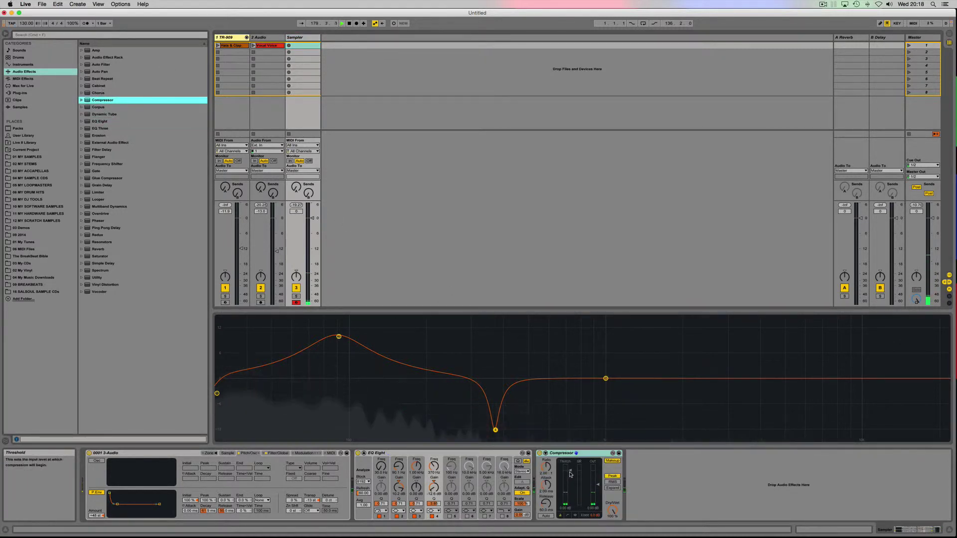
drag(571, 474, 571, 500)
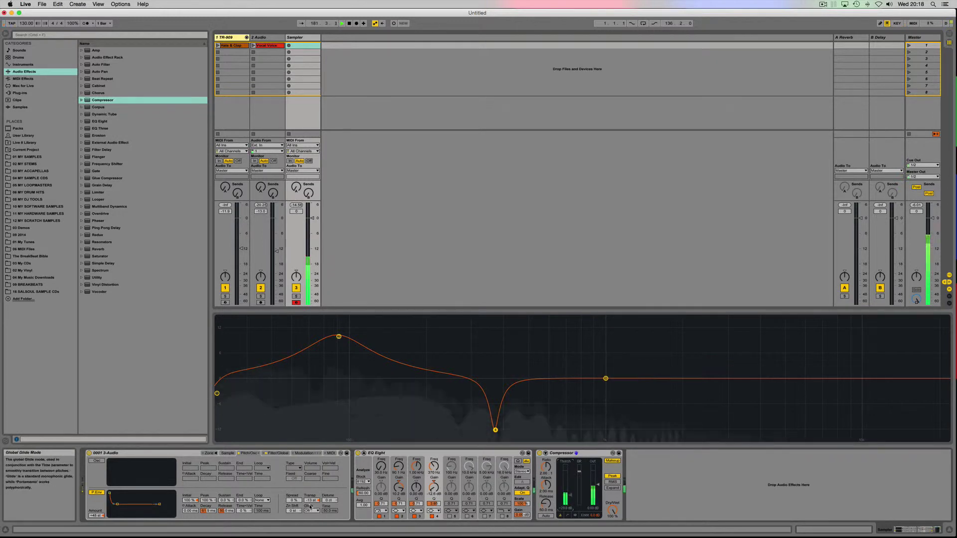
drag(315, 501, 315, 471)
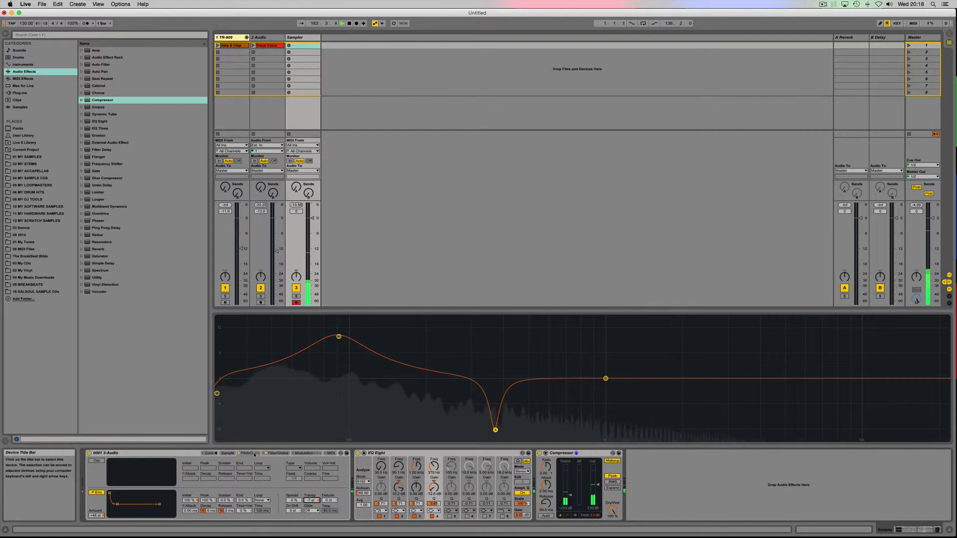
click(273, 454)
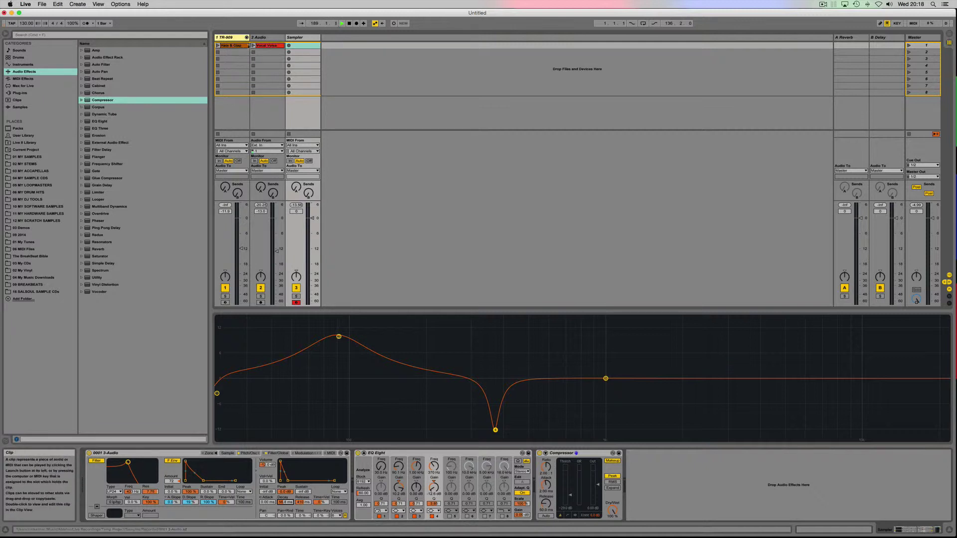
Play the Hats & Clap clip, then place the User Library's 4 x 4 MIDI Part clip on the Sampler track
click(218, 45)
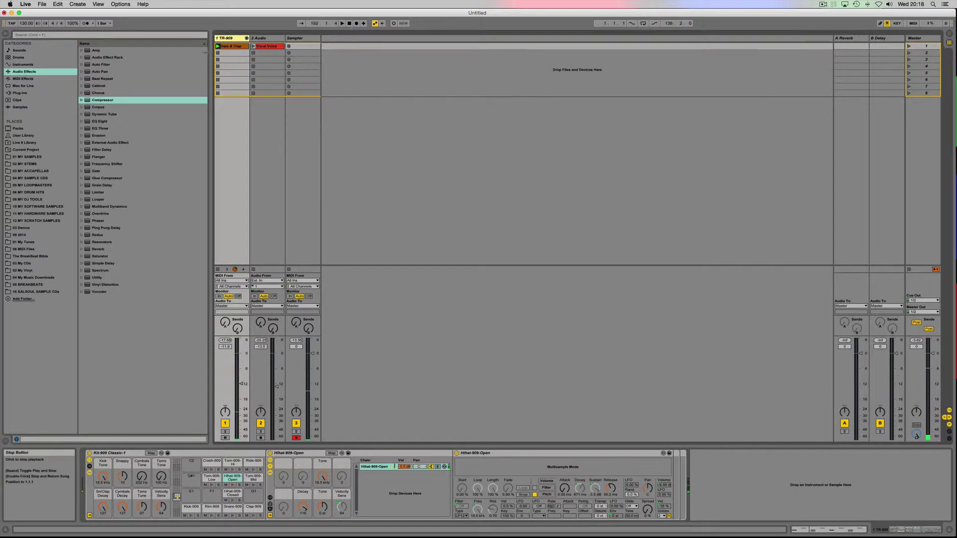
click(39, 36)
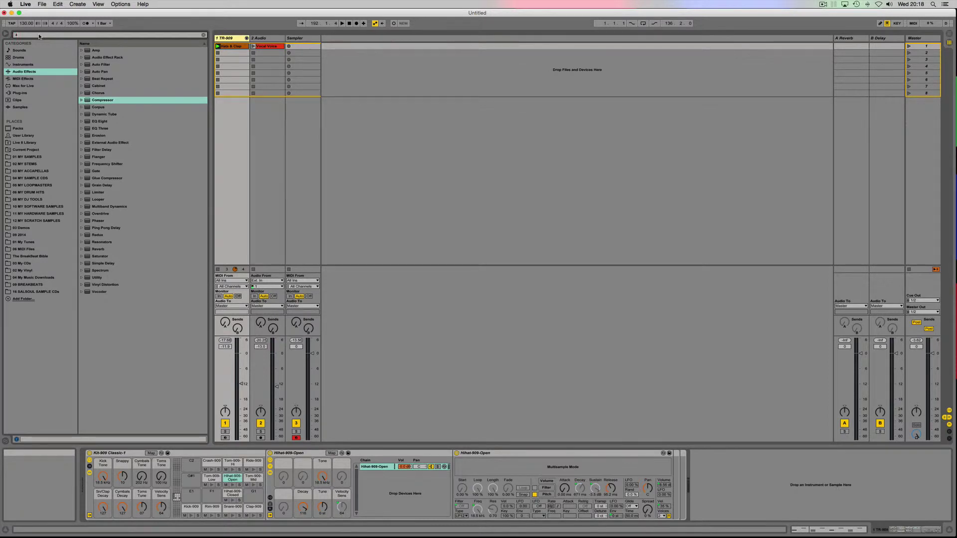
click(26, 137)
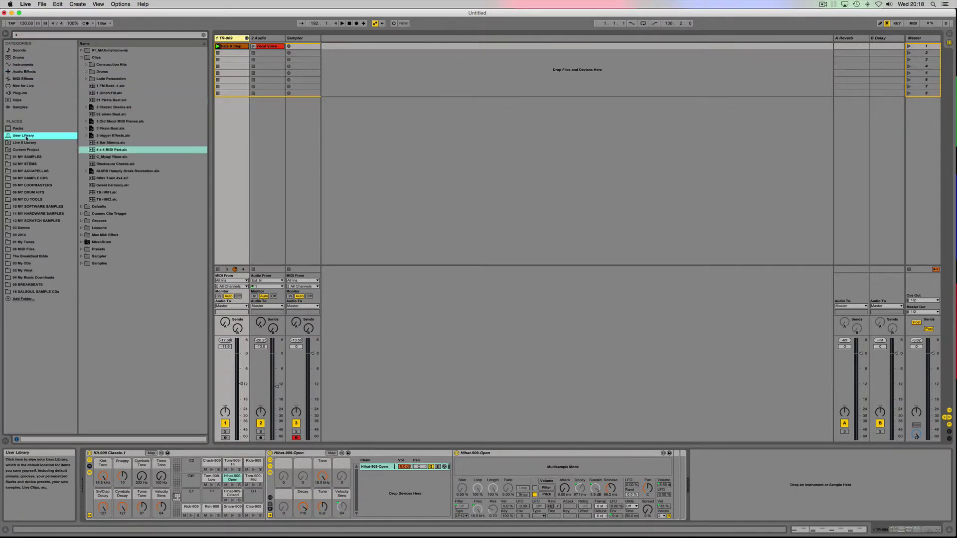
click(116, 151)
drag(297, 73, 308, 46)
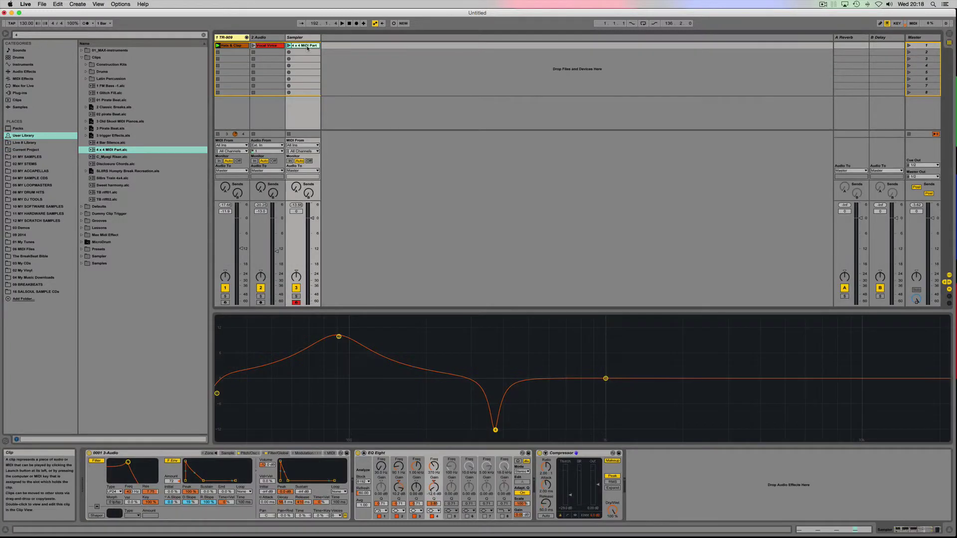
Audition the 4 x 4 MIDI Part clip, stop playback, and view its four notes in Clip View
click(289, 45)
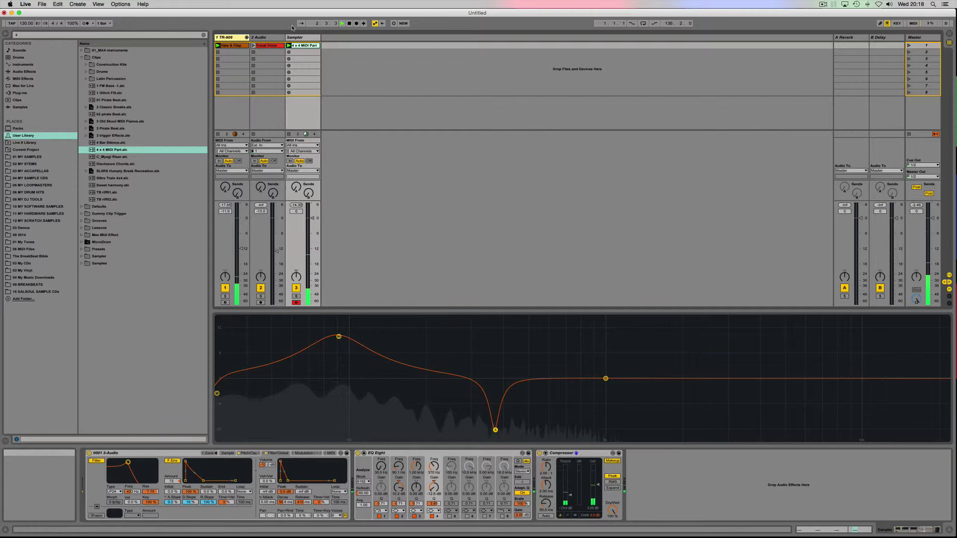
key(space)
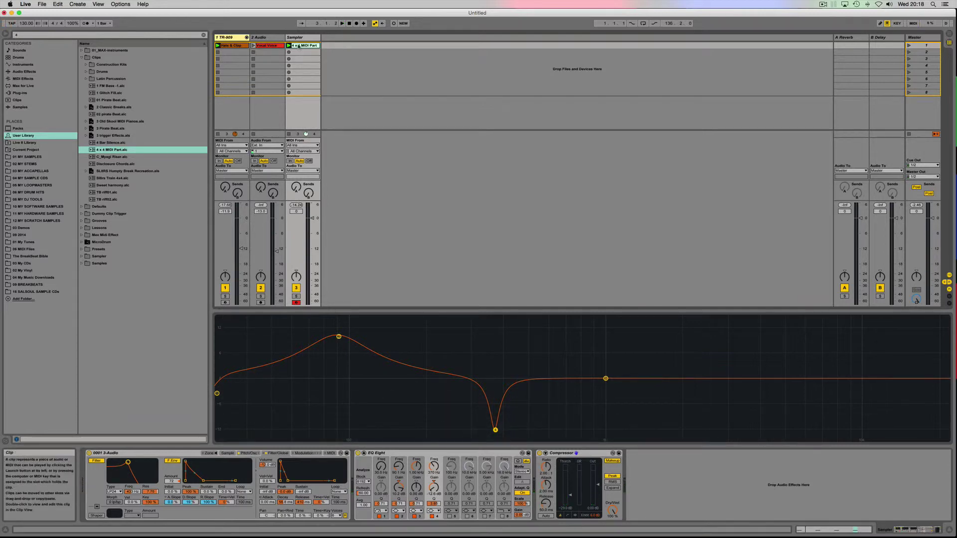
click(302, 39)
click(305, 45)
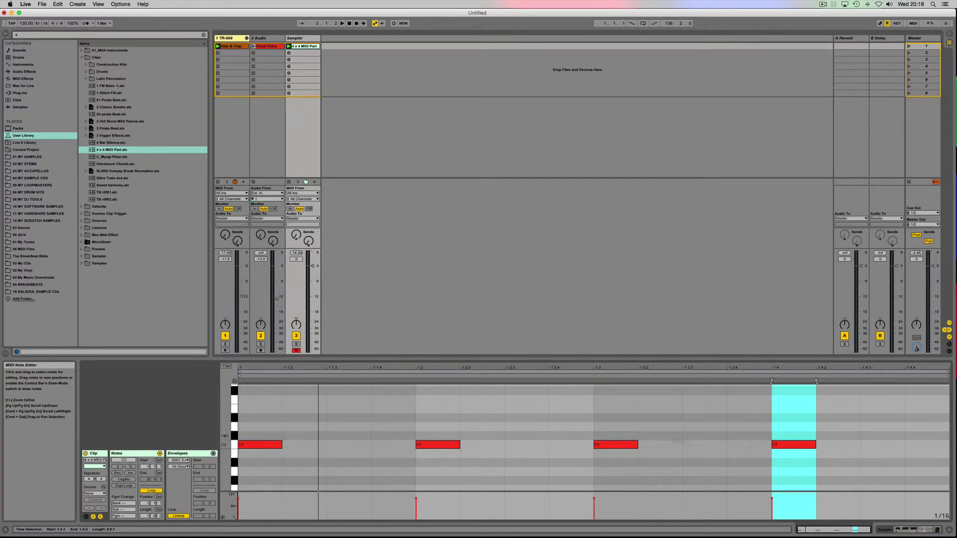
click(342, 23)
key(F1)
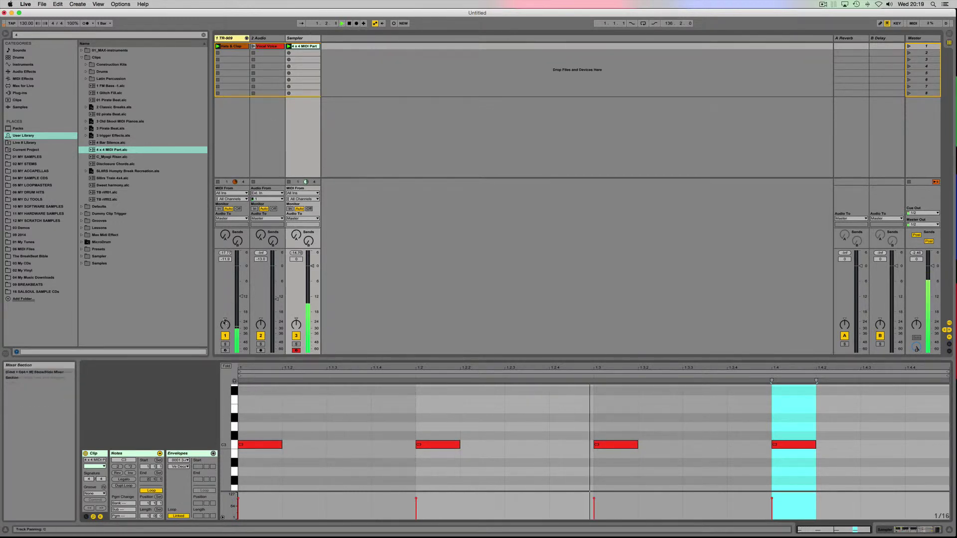
click(309, 46)
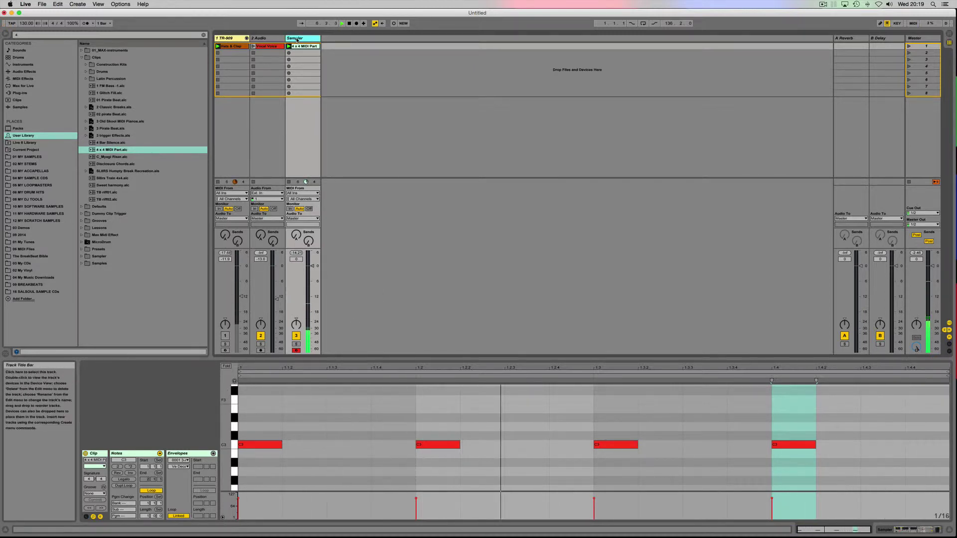
key(shift+Tab)
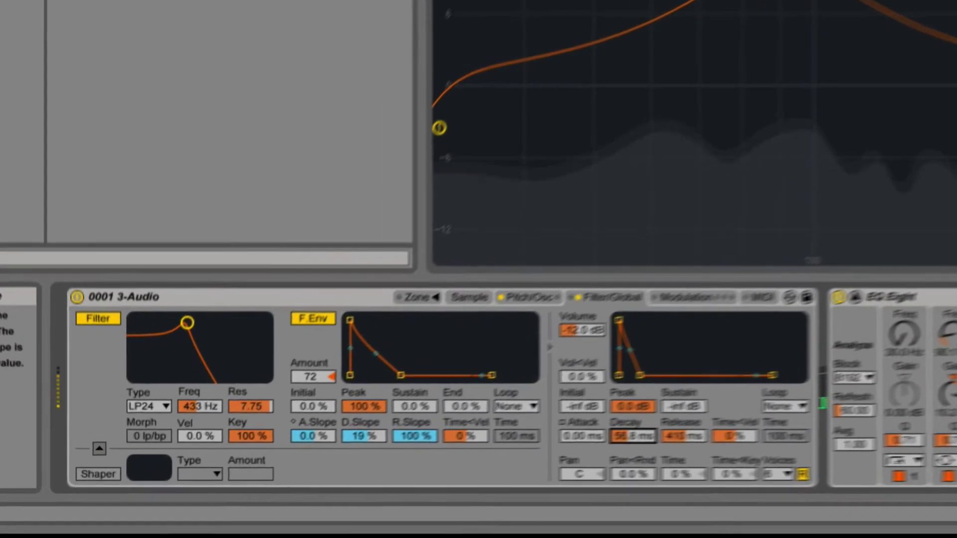
Shorten the Sampler's amp envelope decay and lengthen its release
drag(283, 503, 284, 506)
drag(731, 417, 730, 429)
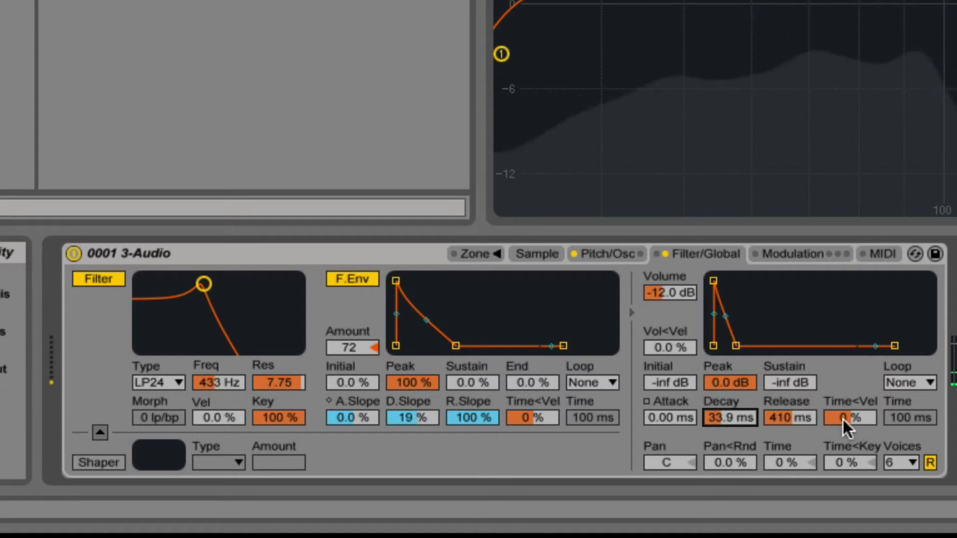
drag(801, 419, 801, 412)
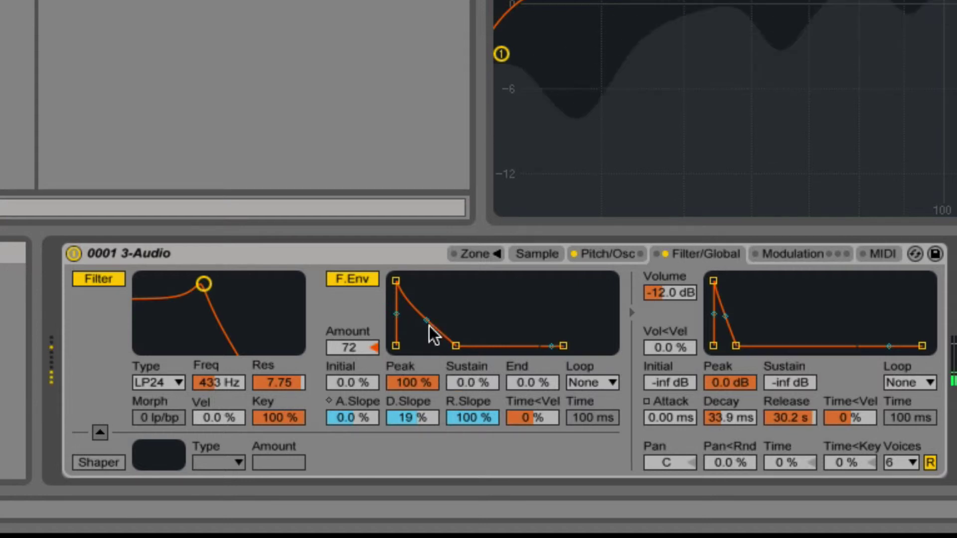
Set the filter envelope decay slope to 77 % and shorten its decay time
drag(426, 321, 426, 345)
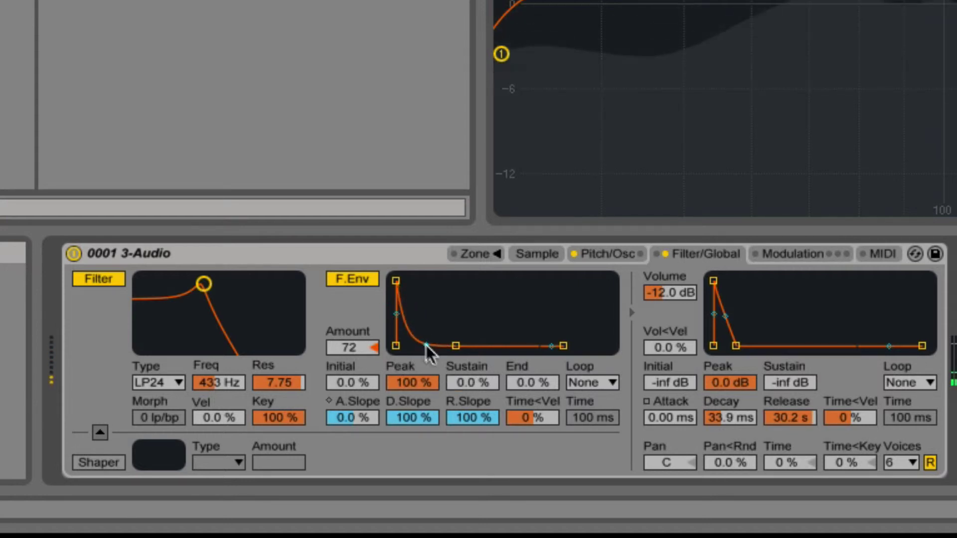
drag(420, 421, 421, 433)
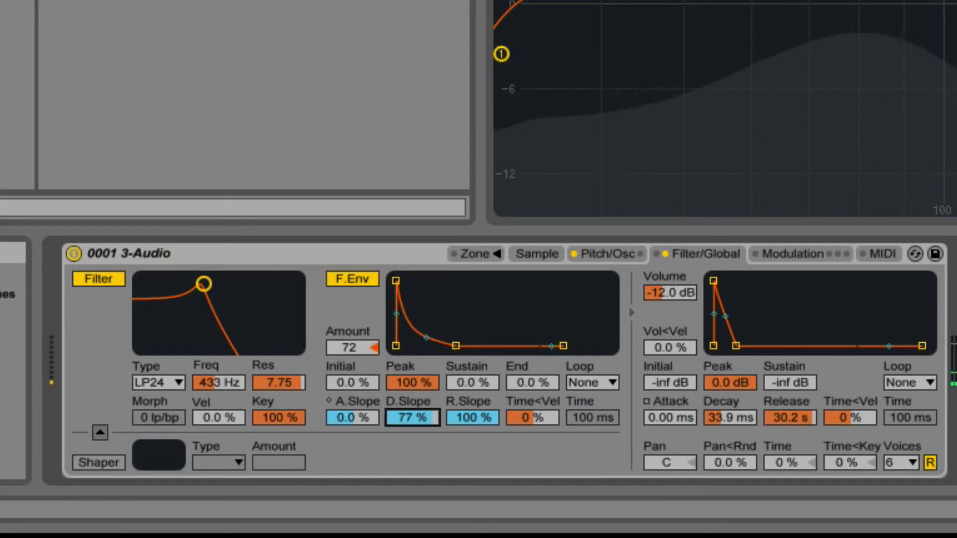
drag(457, 345, 420, 346)
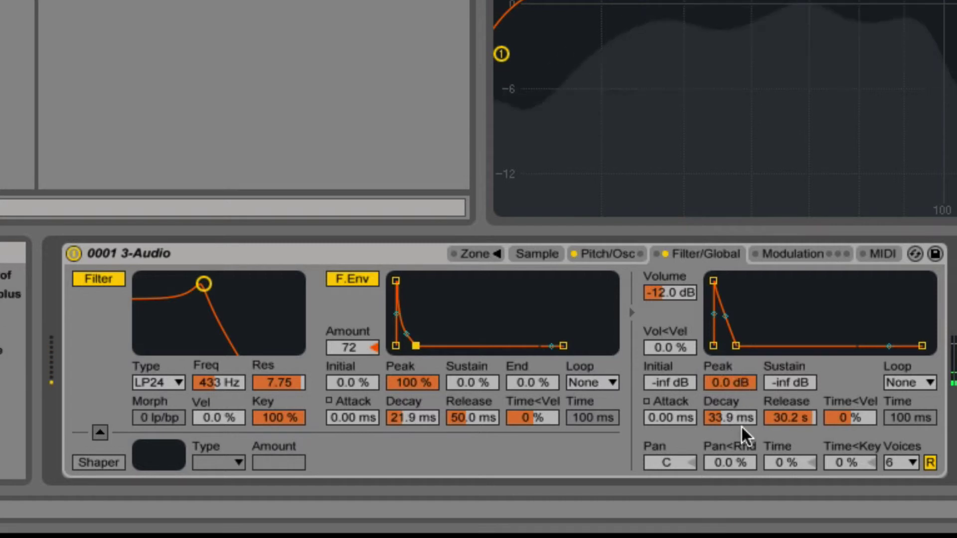
Set the amp decay to 43.9 ms and the filter cutoff to 390 Hz, then show the Pitch/Osc settings
mouse_move(725, 418)
mouse_down()
mouse_move(724, 401)
mouse_move(725, 410)
mouse_up()
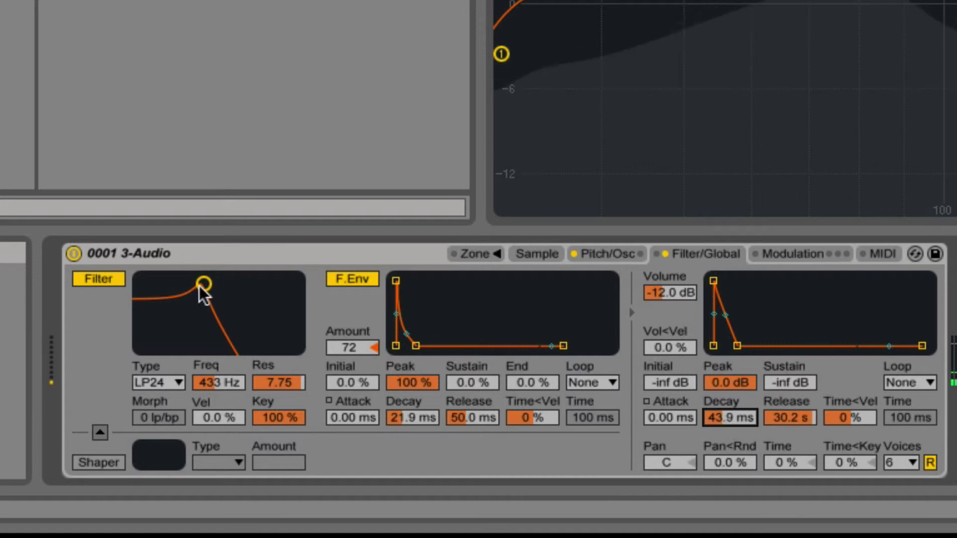
mouse_move(202, 284)
mouse_down()
mouse_move(188, 286)
mouse_move(200, 280)
mouse_up()
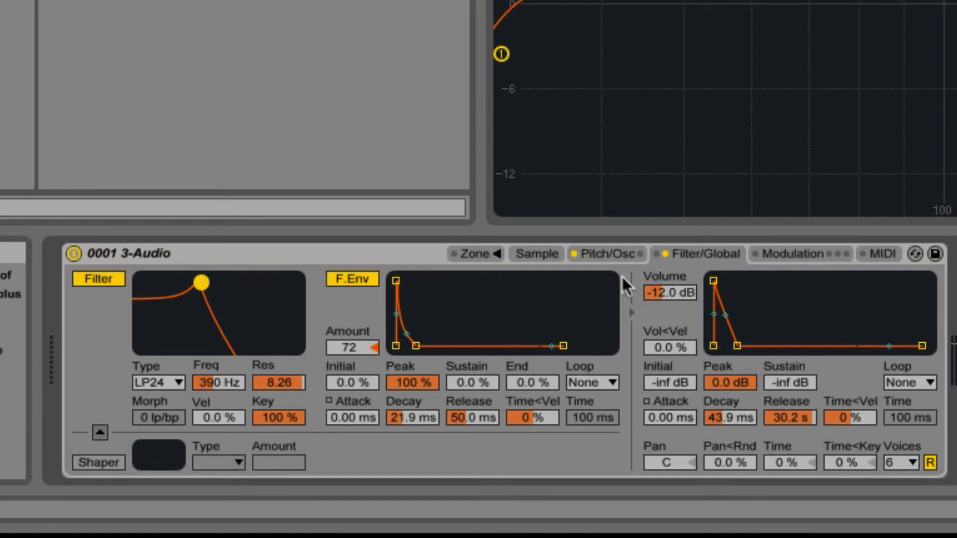
click(623, 255)
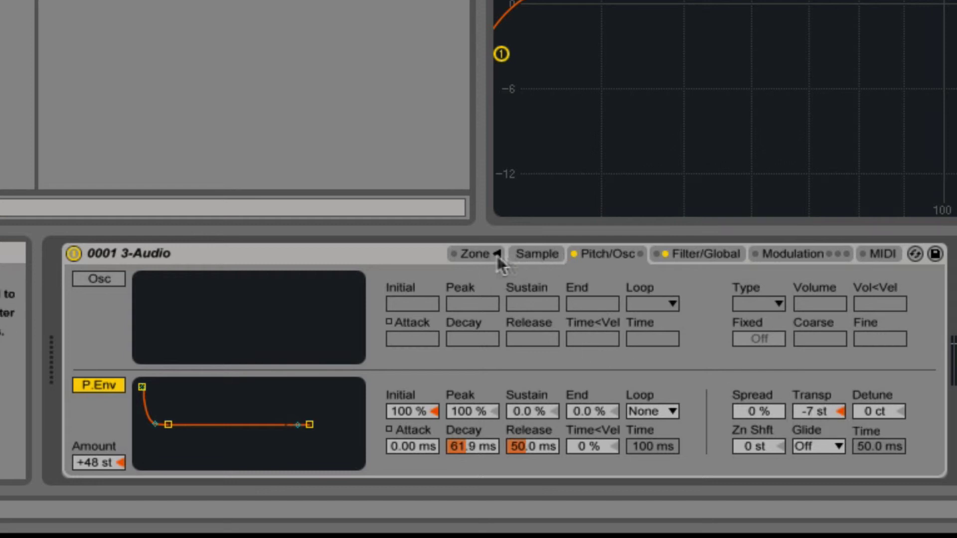
Show the Sample settings, turn Snap off, and begin moving the loop start
click(537, 255)
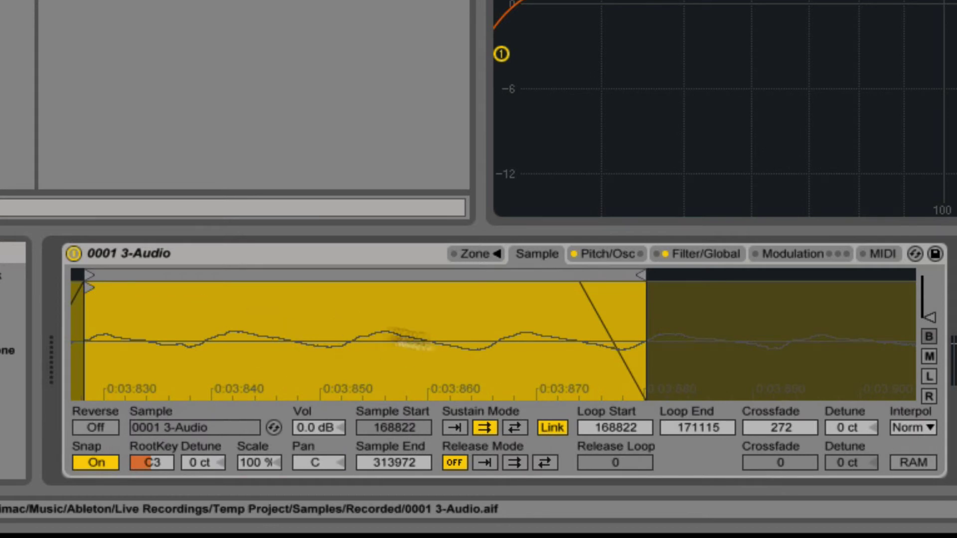
drag(616, 427, 616, 446)
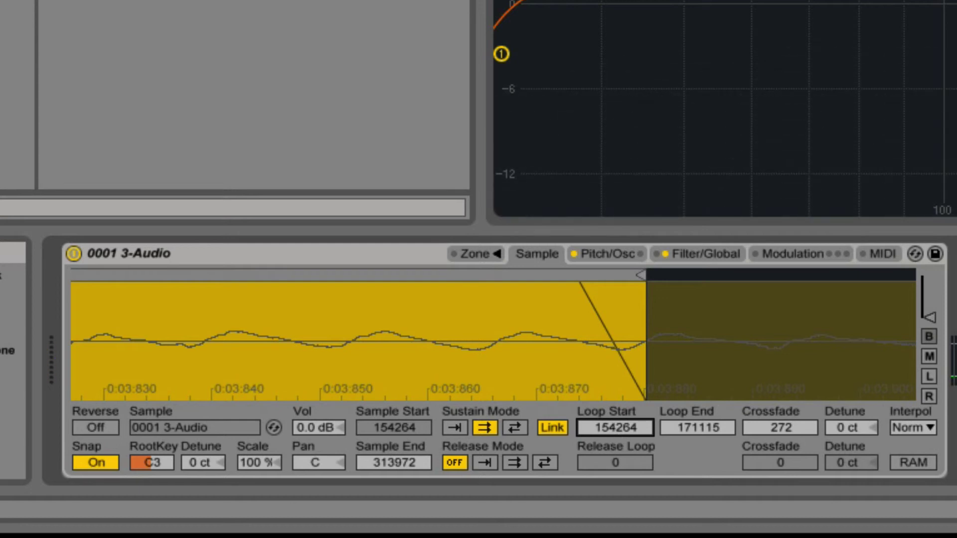
click(89, 463)
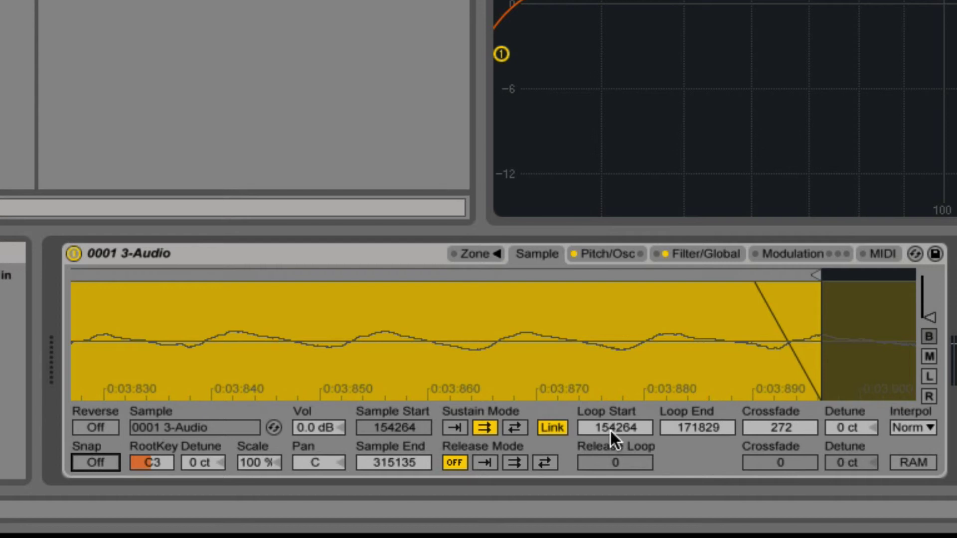
mouse_move(611, 430)
mouse_down()
mouse_move(612, 404)
mouse_move(611, 439)
mouse_up()
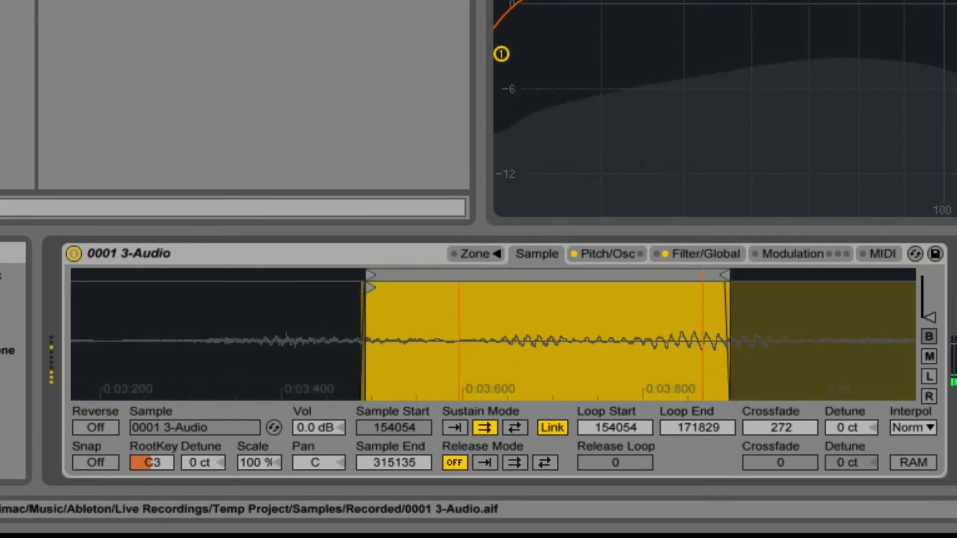
Set the sample loop to run from 169317 to 172693
mouse_move(716, 433)
mouse_down()
mouse_move(716, 417)
mouse_move(716, 526)
mouse_up()
drag(633, 428, 633, 380)
drag(740, 344, 479, 324)
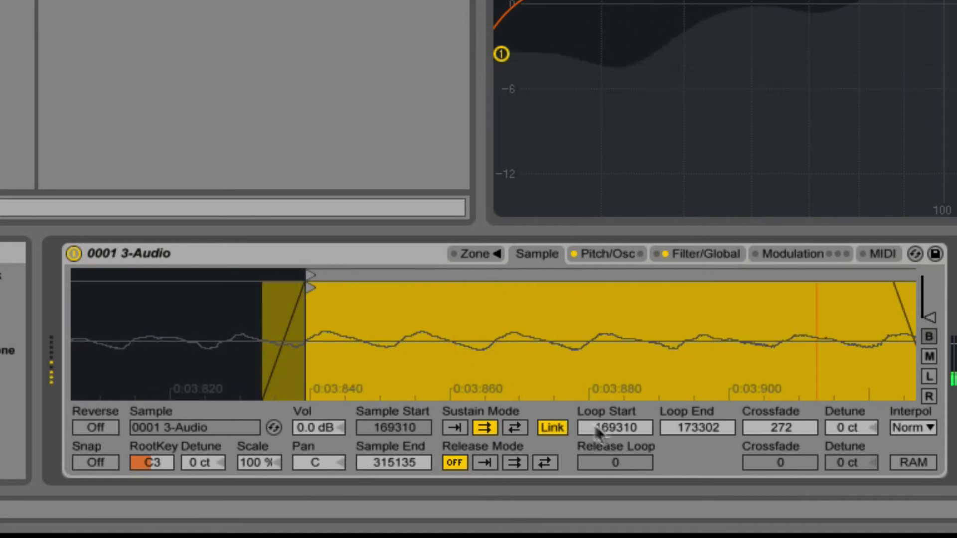
drag(617, 430, 617, 435)
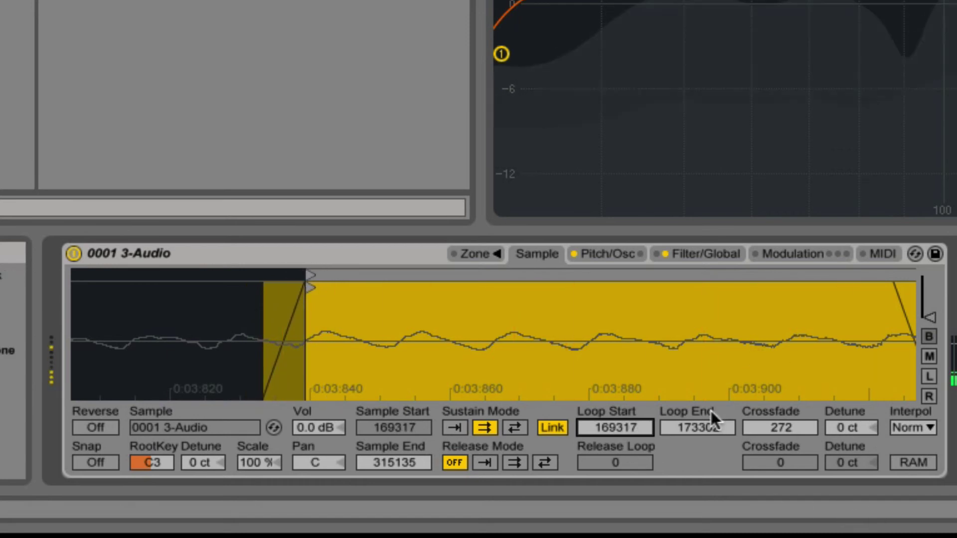
drag(710, 427, 710, 439)
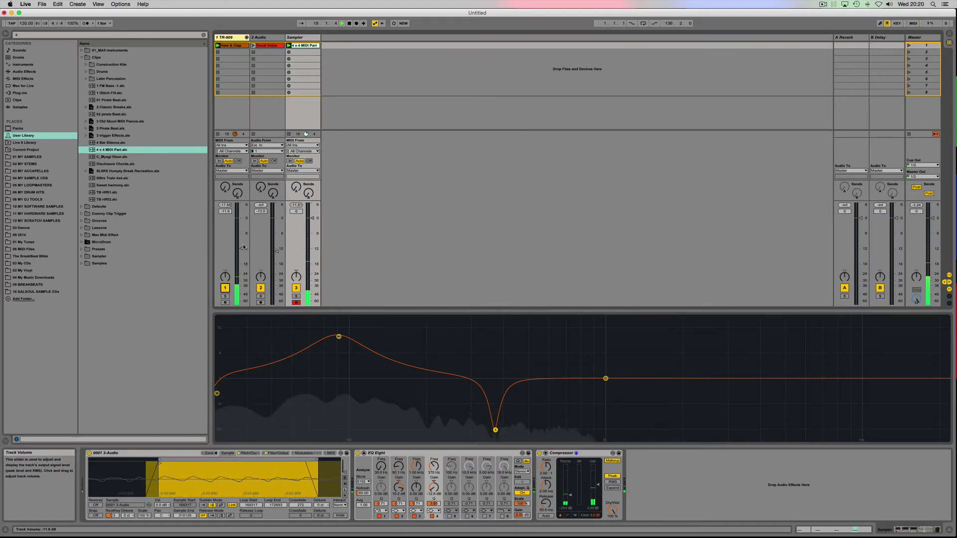
Lower the TR-909 volume to -13.0 dB and deactivate the 2 Audio track
drag(244, 220, 244, 222)
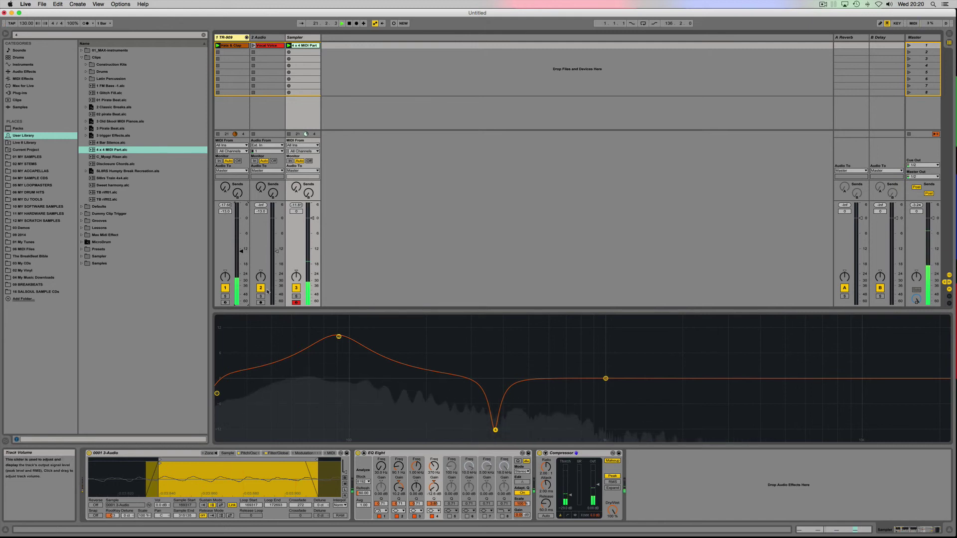
click(272, 101)
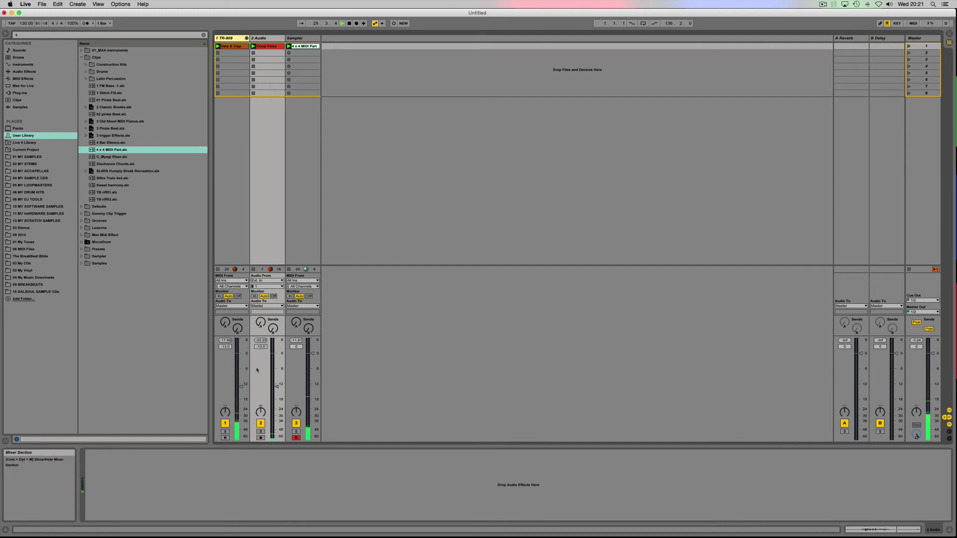
click(261, 423)
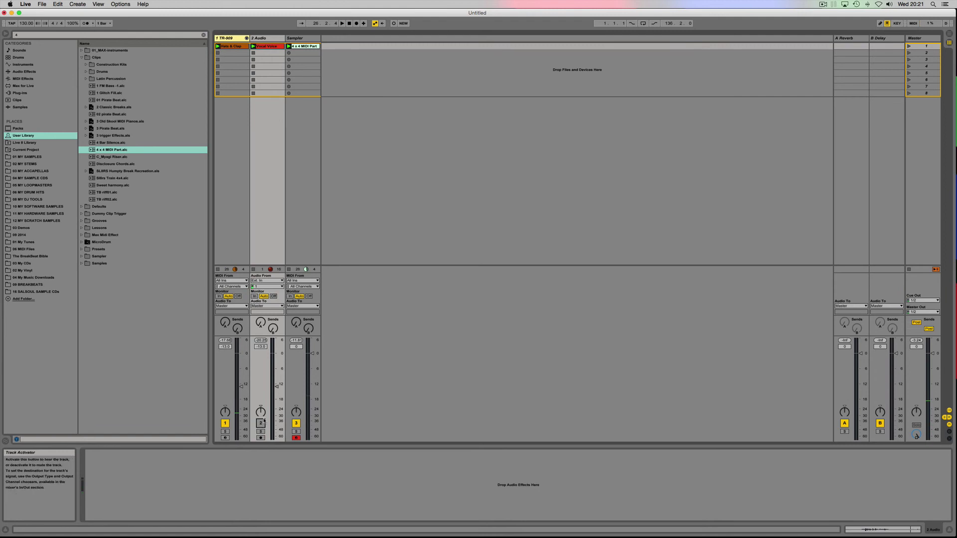